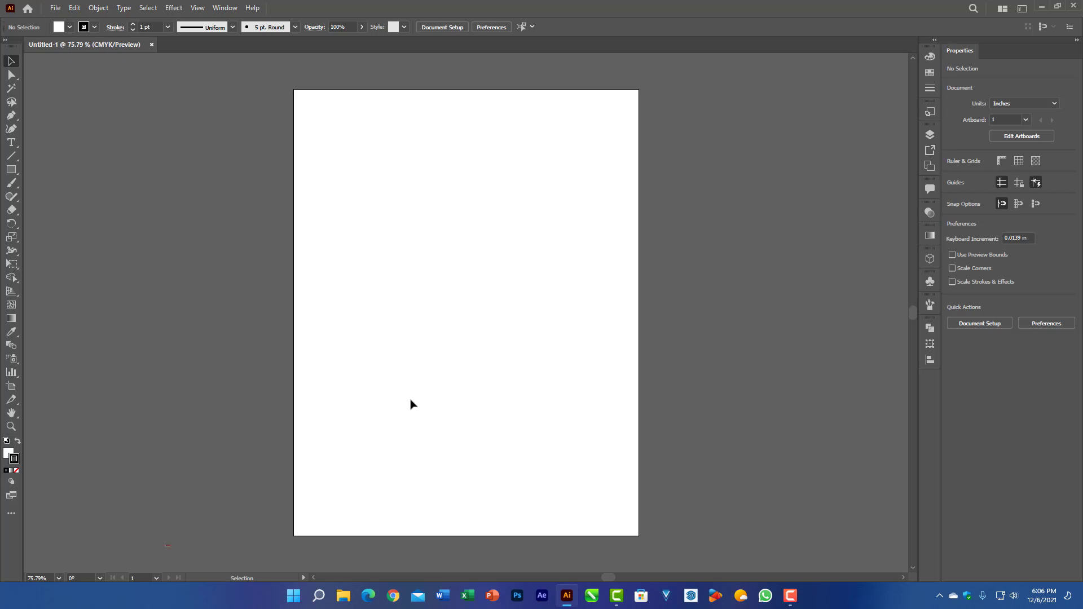
Detach the Shaper tool group as a floating palette and place it beside the artboard.
{"action": "left_click", "coordinate": [14, 199]}
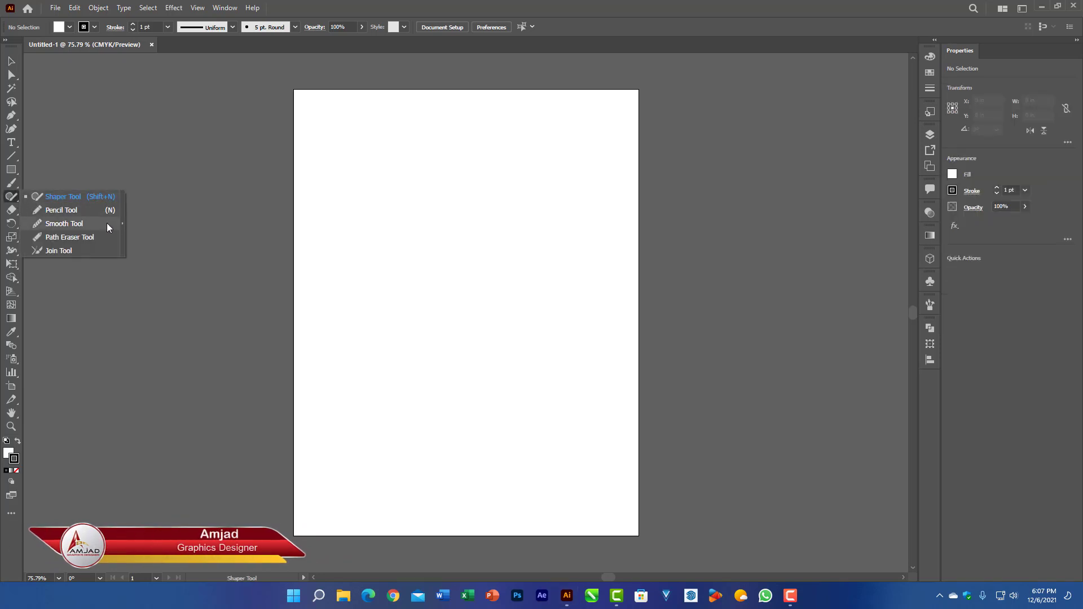
{"action": "left_click", "coordinate": [122, 224]}
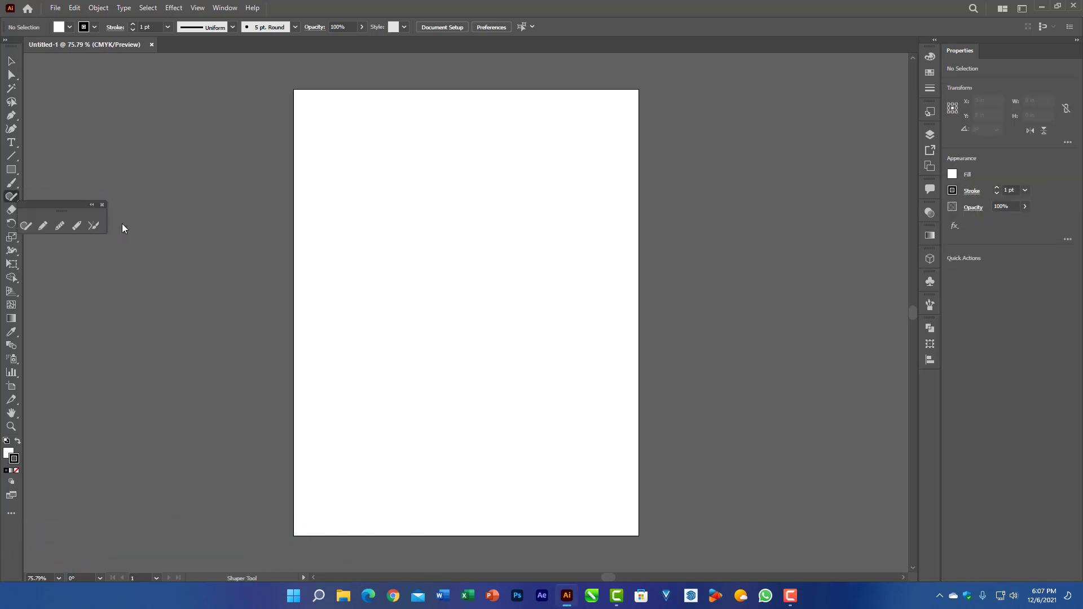
{"action": "left_click_drag", "start_coordinate": [70, 204], "coordinate": [141, 123]}
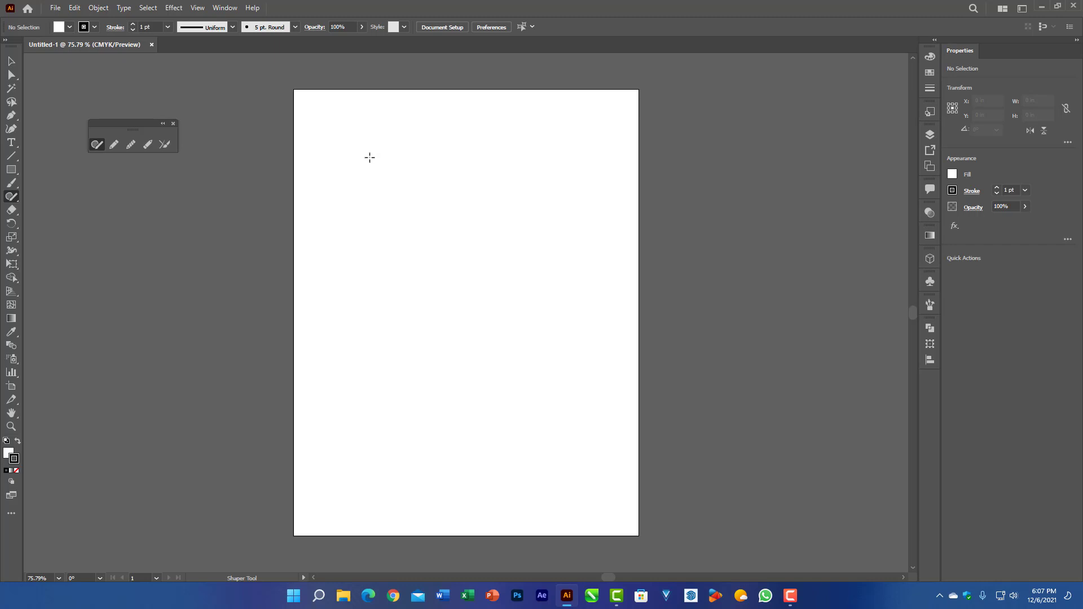
Draw a rectangle, a circle below it and a triangle at the circle's lower right with the Shaper tool.
{"action": "mouse_move", "coordinate": [360, 156]}
{"action": "left_mouse_down"}
{"action": "mouse_move", "coordinate": [505, 155]}
{"action": "mouse_move", "coordinate": [526, 253]}
{"action": "mouse_move", "coordinate": [378, 249]}
{"action": "mouse_move", "coordinate": [359, 154]}
{"action": "left_mouse_up"}
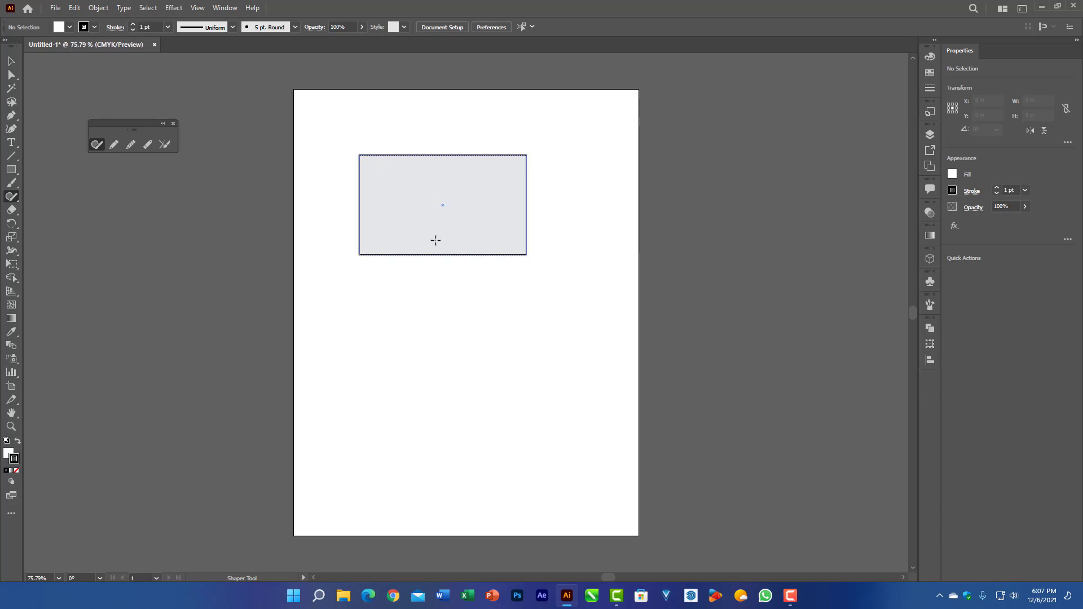
{"action": "left_click", "coordinate": [460, 300]}
{"action": "mouse_move", "coordinate": [443, 282]}
{"action": "left_mouse_down"}
{"action": "mouse_move", "coordinate": [380, 318]}
{"action": "mouse_move", "coordinate": [402, 370]}
{"action": "mouse_move", "coordinate": [488, 337]}
{"action": "mouse_move", "coordinate": [468, 295]}
{"action": "mouse_move", "coordinate": [440, 283]}
{"action": "left_mouse_up"}
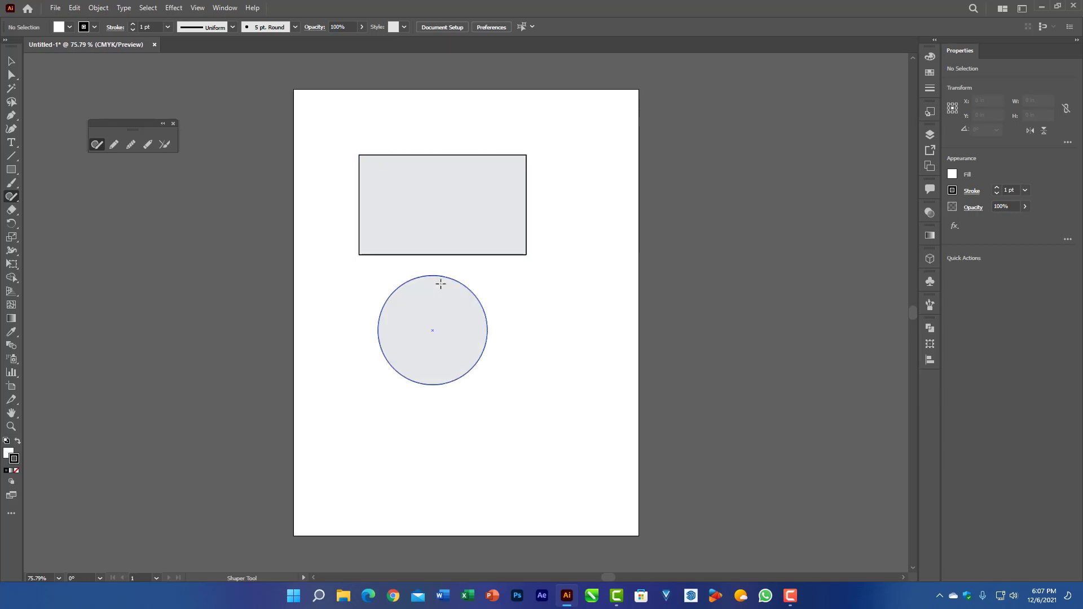
{"action": "left_click", "coordinate": [519, 371]}
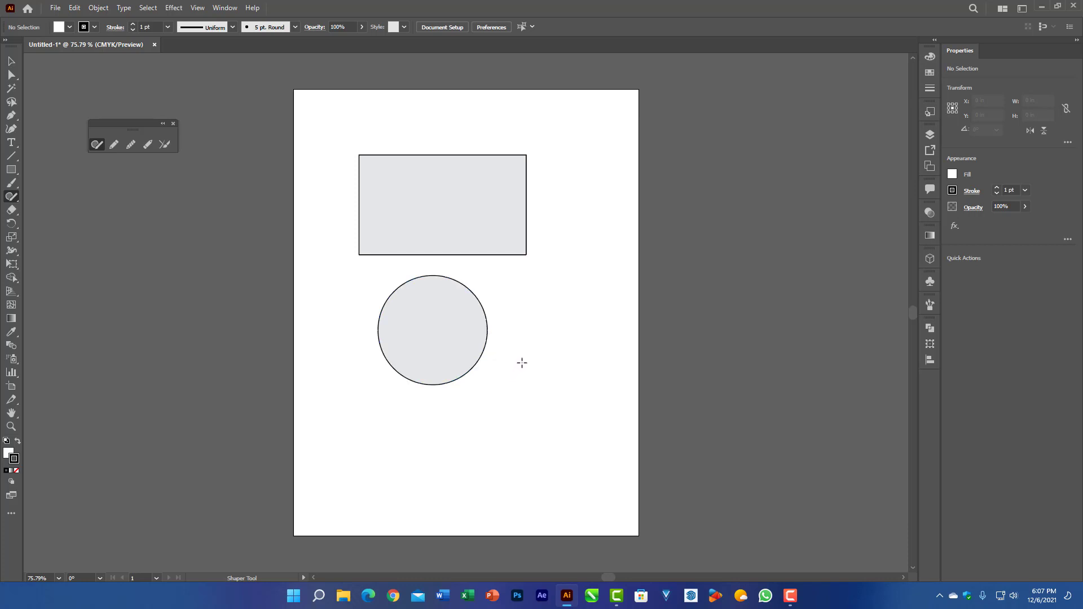
{"action": "mouse_move", "coordinate": [522, 363]}
{"action": "left_mouse_down"}
{"action": "mouse_move", "coordinate": [421, 451]}
{"action": "mouse_move", "coordinate": [624, 453]}
{"action": "mouse_move", "coordinate": [563, 389]}
{"action": "mouse_move", "coordinate": [525, 363]}
{"action": "left_mouse_up"}
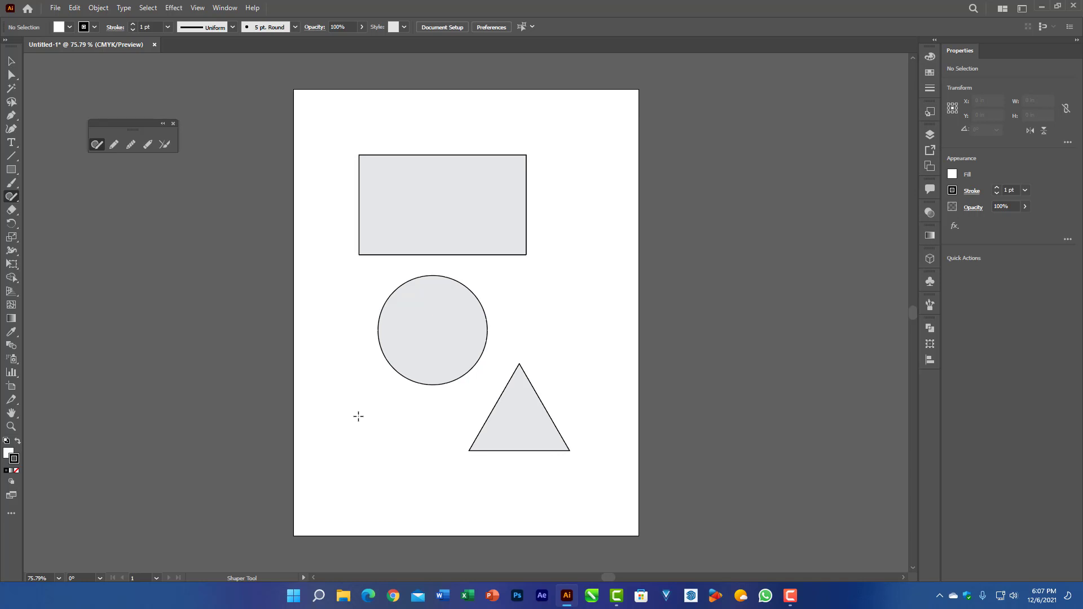
Add a near-vertical line left of the circle and a tilted ellipse right of it with the Shaper tool.
{"action": "left_click_drag", "start_coordinate": [323, 274], "coordinate": [318, 493]}
{"action": "mouse_move", "coordinate": [584, 218]}
{"action": "left_mouse_down"}
{"action": "mouse_move", "coordinate": [545, 258]}
{"action": "mouse_move", "coordinate": [542, 292]}
{"action": "mouse_move", "coordinate": [589, 336]}
{"action": "left_mouse_up"}
{"action": "mouse_move", "coordinate": [550, 169]}
{"action": "left_mouse_down"}
{"action": "mouse_move", "coordinate": [590, 211]}
{"action": "mouse_move", "coordinate": [583, 291]}
{"action": "mouse_move", "coordinate": [552, 242]}
{"action": "left_mouse_up"}
{"action": "mouse_move", "coordinate": [582, 205]}
{"action": "left_mouse_down"}
{"action": "mouse_move", "coordinate": [525, 275]}
{"action": "mouse_move", "coordinate": [598, 334]}
{"action": "mouse_move", "coordinate": [630, 240]}
{"action": "mouse_move", "coordinate": [590, 208]}
{"action": "mouse_move", "coordinate": [562, 250]}
{"action": "mouse_move", "coordinate": [562, 326]}
{"action": "mouse_move", "coordinate": [601, 238]}
{"action": "left_mouse_up"}
{"action": "key", "text": "Delete"}
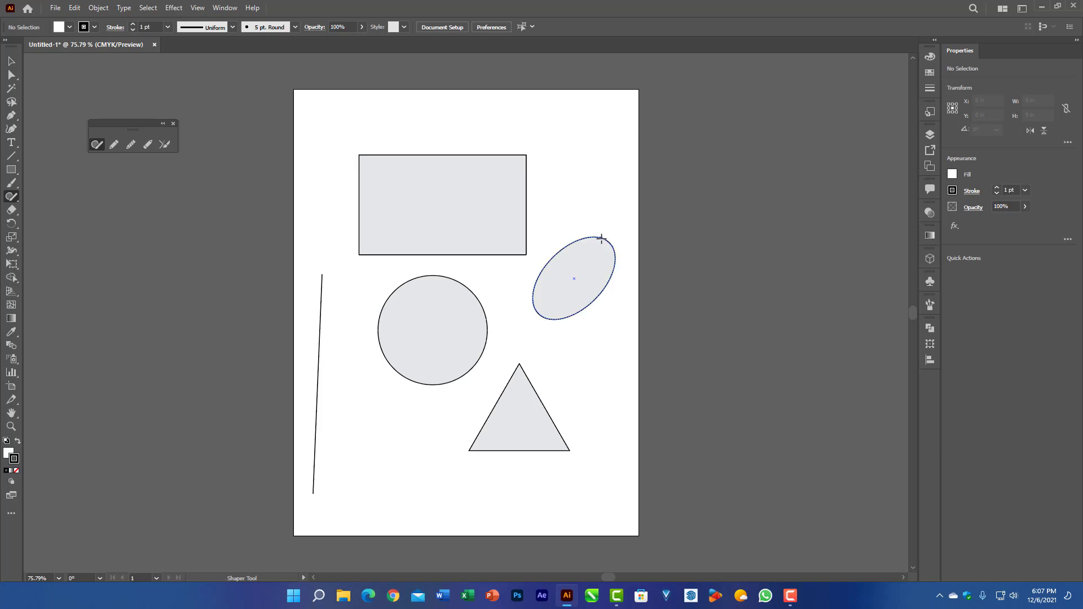
{"action": "mouse_move", "coordinate": [585, 125]}
{"action": "left_mouse_down"}
{"action": "mouse_move", "coordinate": [554, 127]}
{"action": "mouse_move", "coordinate": [557, 186]}
{"action": "left_mouse_up"}
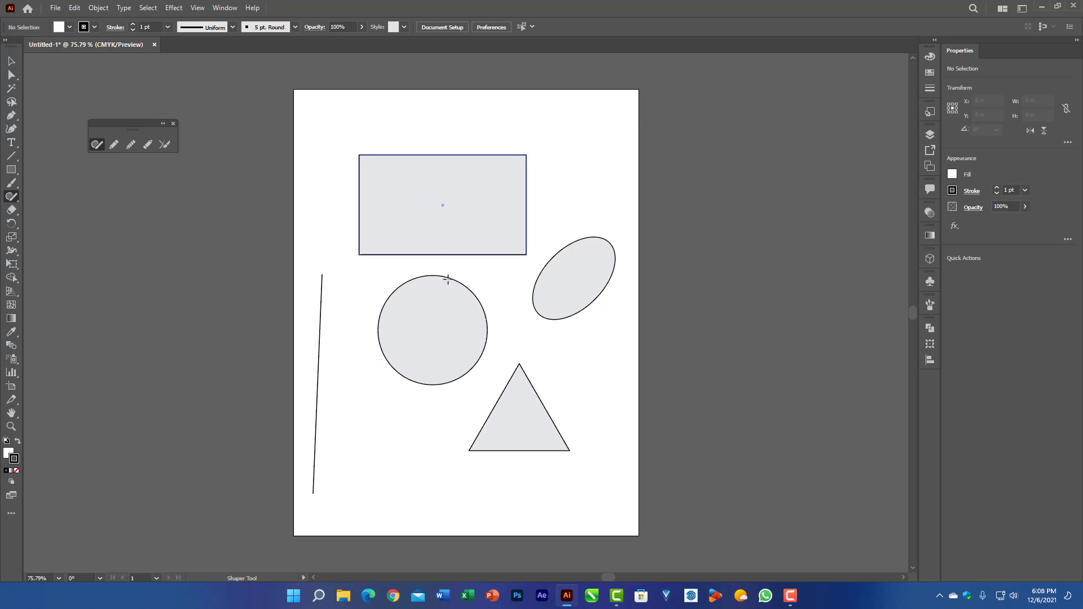
Delete all the shapes and draw a new rectangle, circle and square down the artboard with the Shaper tool.
{"action": "key", "text": "ctrl+a"}
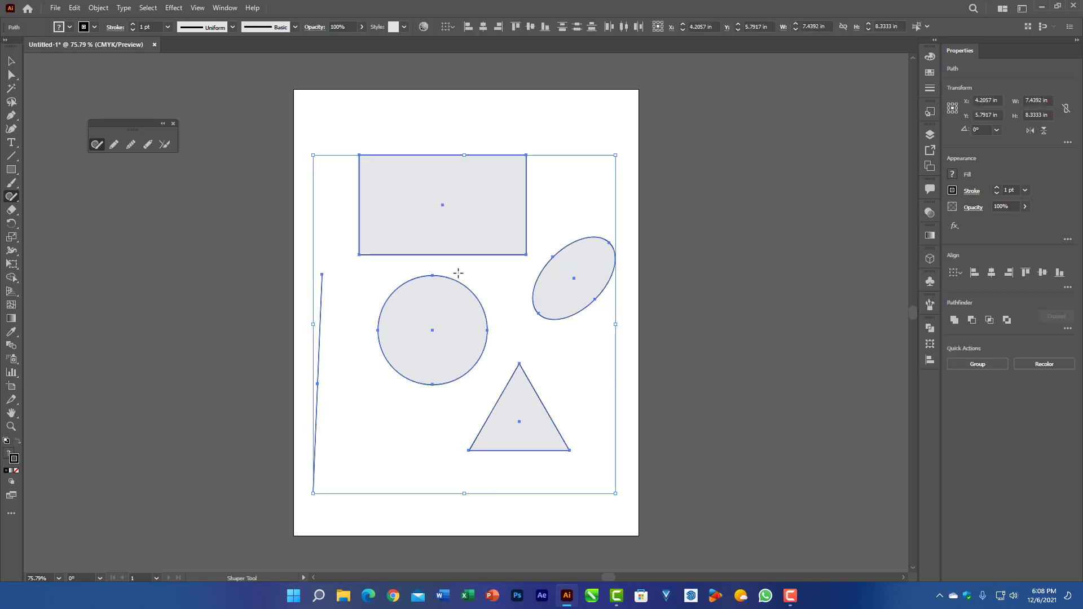
{"action": "key", "text": "Delete"}
{"action": "mouse_move", "coordinate": [374, 142]}
{"action": "left_mouse_down"}
{"action": "mouse_move", "coordinate": [521, 232]}
{"action": "mouse_move", "coordinate": [561, 165]}
{"action": "mouse_move", "coordinate": [373, 139]}
{"action": "left_mouse_up"}
{"action": "mouse_move", "coordinate": [434, 282]}
{"action": "left_mouse_down"}
{"action": "mouse_move", "coordinate": [441, 394]}
{"action": "mouse_move", "coordinate": [483, 272]}
{"action": "mouse_move", "coordinate": [431, 268]}
{"action": "left_mouse_up"}
{"action": "mouse_move", "coordinate": [383, 390]}
{"action": "left_mouse_down"}
{"action": "mouse_move", "coordinate": [338, 495]}
{"action": "mouse_move", "coordinate": [456, 494]}
{"action": "mouse_move", "coordinate": [411, 396]}
{"action": "mouse_move", "coordinate": [379, 388]}
{"action": "left_mouse_up"}
Clear the artboard and draw a large hexagon in its upper half with the Shaper tool.
{"action": "key", "text": "ctrl+a"}
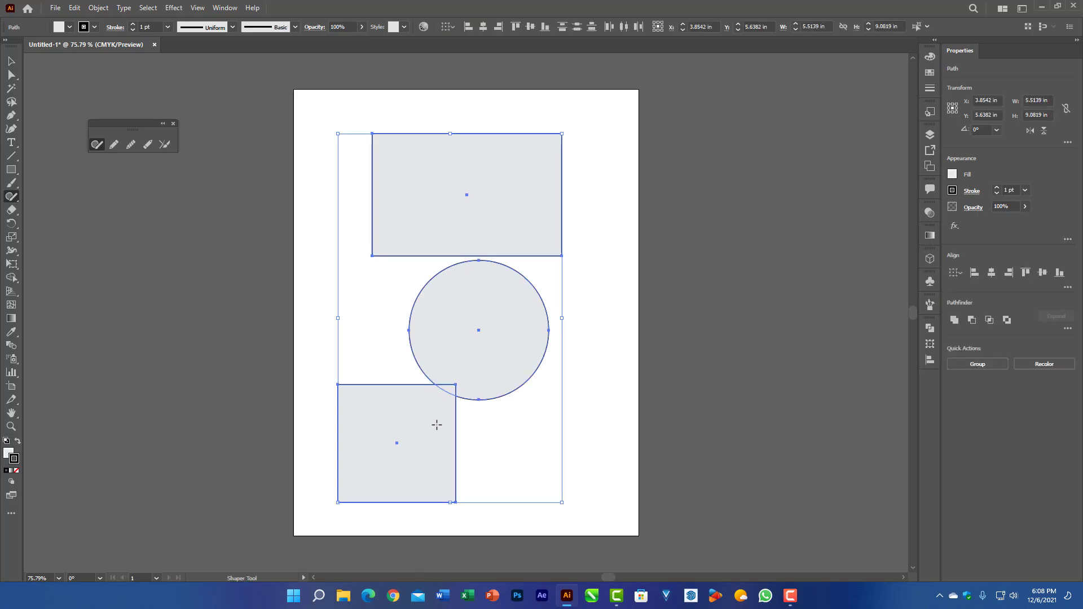
{"action": "key", "text": "Delete"}
{"action": "mouse_move", "coordinate": [404, 163]}
{"action": "left_mouse_down"}
{"action": "mouse_move", "coordinate": [513, 159]}
{"action": "mouse_move", "coordinate": [581, 232]}
{"action": "mouse_move", "coordinate": [535, 327]}
{"action": "mouse_move", "coordinate": [439, 336]}
{"action": "mouse_move", "coordinate": [355, 250]}
{"action": "mouse_move", "coordinate": [409, 164]}
{"action": "left_mouse_up"}
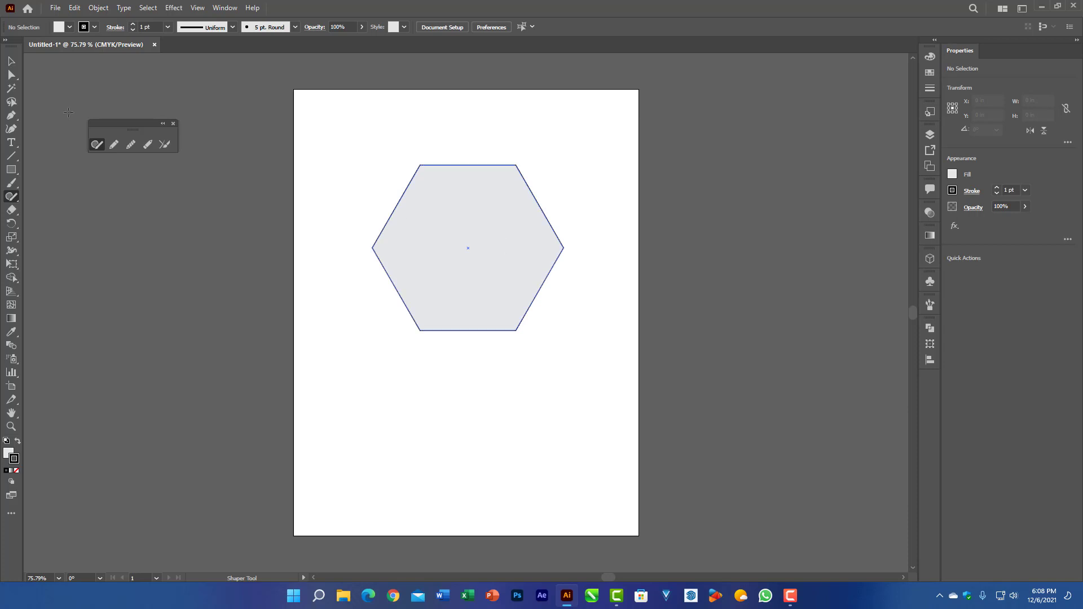
Delete the hexagon from the artboard.
{"action": "left_click", "coordinate": [10, 63]}
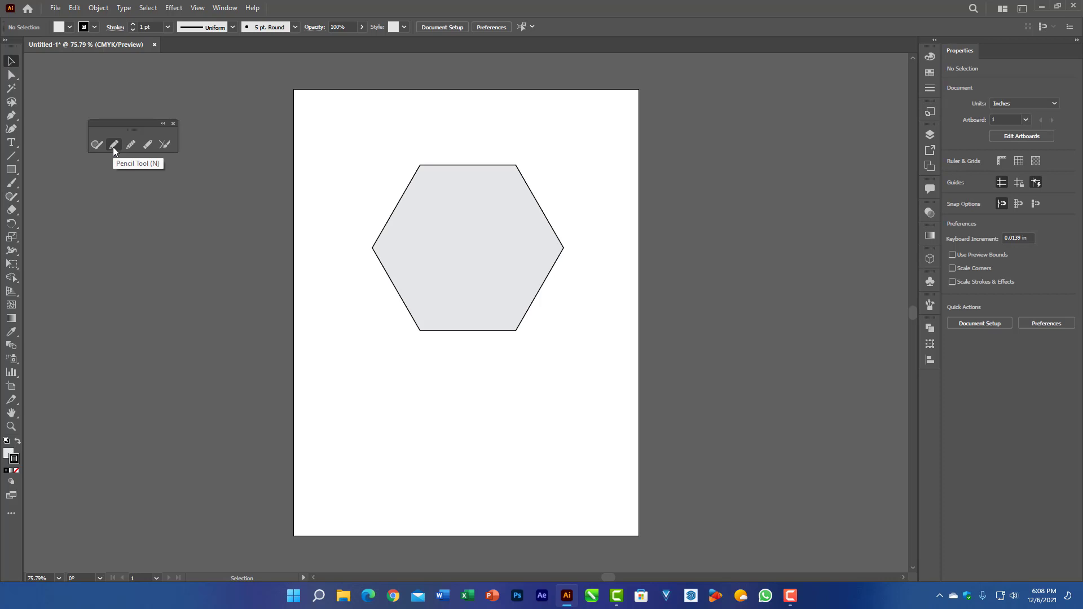
{"action": "left_click", "coordinate": [495, 181]}
{"action": "key", "text": "Delete"}
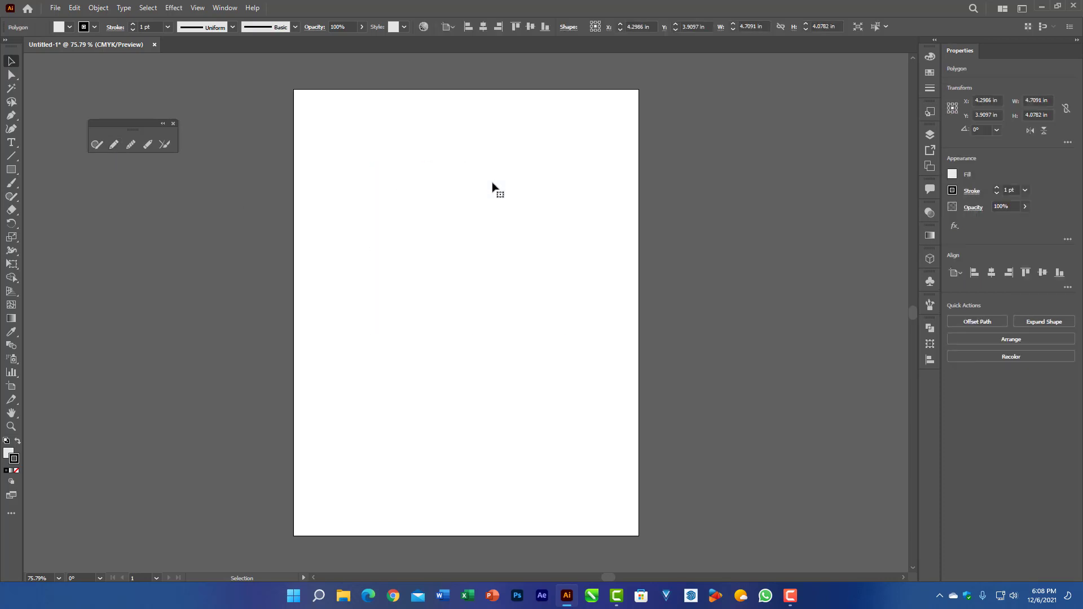
Draw a wavy Pencil line about 2.39 × 7.65 in down the artboard and reshape it by moving anchor points.
{"action": "left_click", "coordinate": [114, 145]}
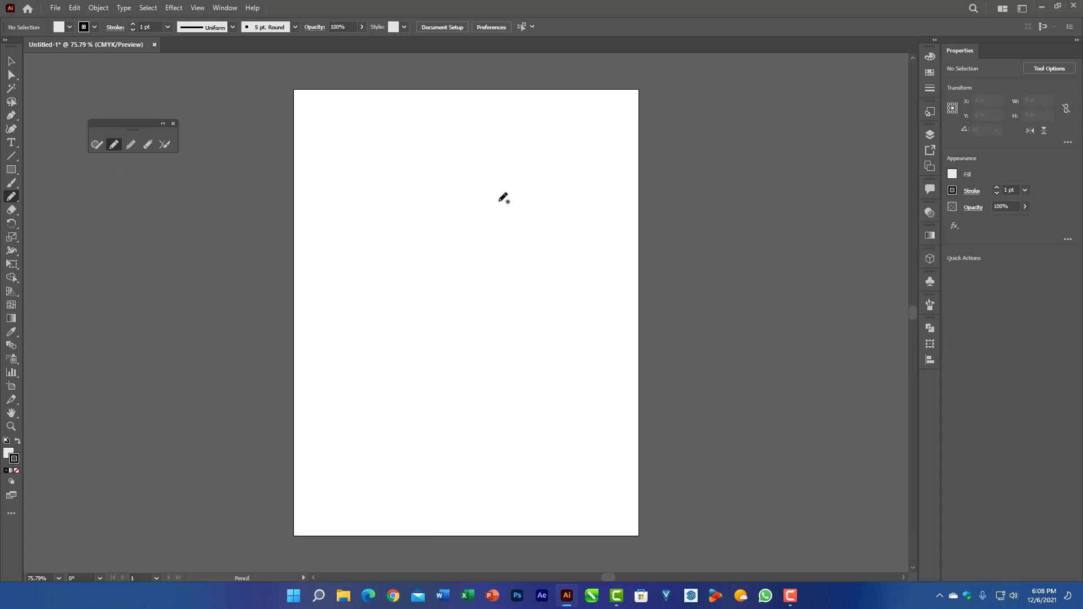
{"action": "mouse_move", "coordinate": [464, 161]}
{"action": "left_mouse_down"}
{"action": "mouse_move", "coordinate": [443, 192]}
{"action": "mouse_move", "coordinate": [465, 241]}
{"action": "mouse_move", "coordinate": [435, 251]}
{"action": "mouse_move", "coordinate": [419, 272]}
{"action": "mouse_move", "coordinate": [411, 331]}
{"action": "mouse_move", "coordinate": [388, 361]}
{"action": "mouse_move", "coordinate": [370, 470]}
{"action": "left_mouse_up"}
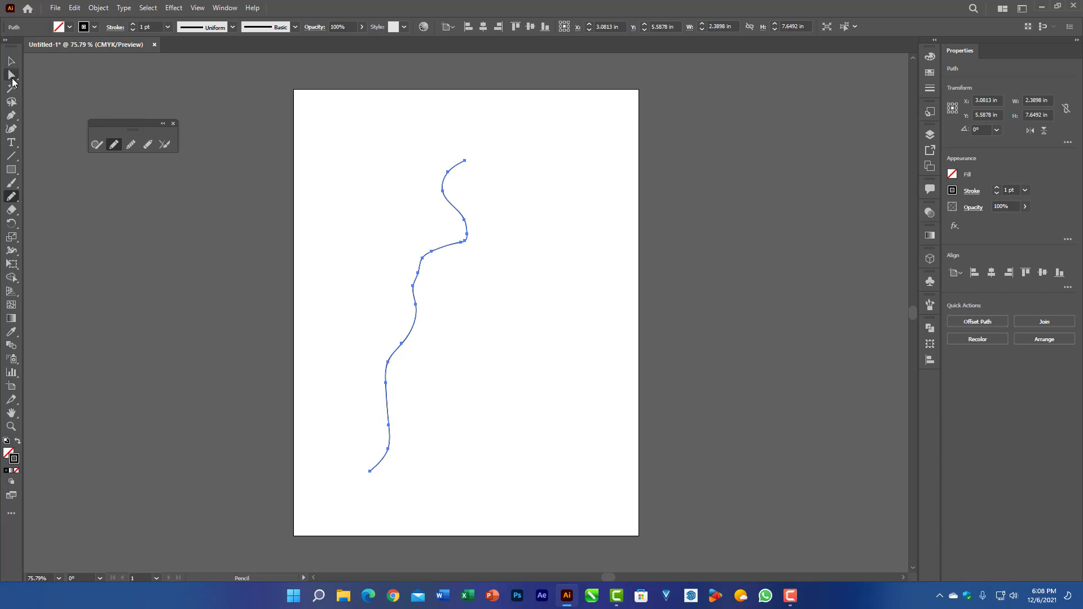
{"action": "left_click", "coordinate": [13, 79]}
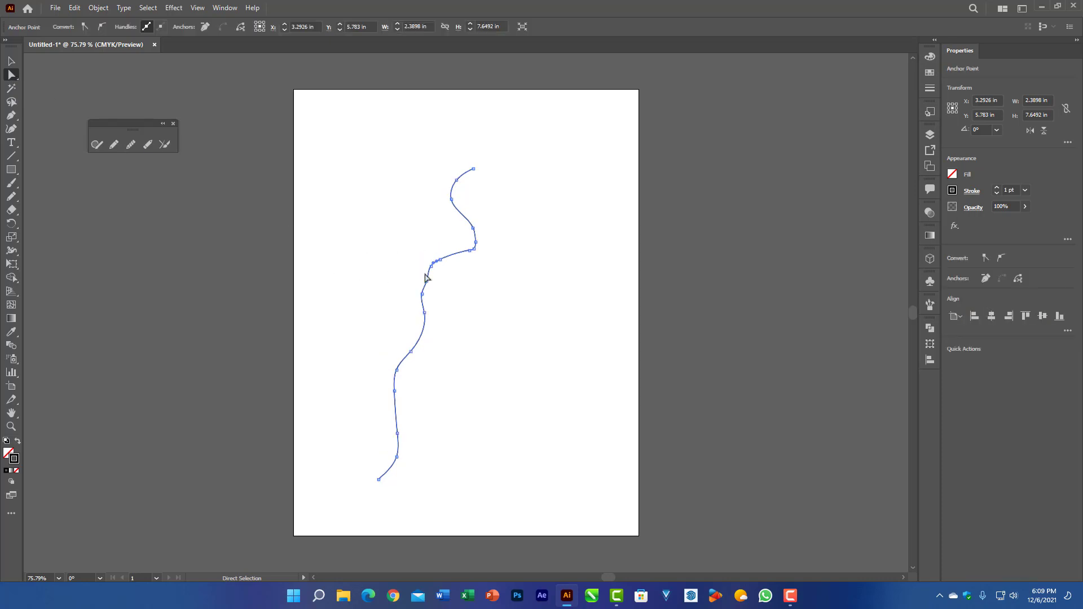
{"action": "left_click_drag", "start_coordinate": [417, 272], "coordinate": [426, 280]}
{"action": "left_click", "coordinate": [452, 199]}
{"action": "left_click_drag", "start_coordinate": [453, 202], "coordinate": [413, 212]}
{"action": "left_click_drag", "start_coordinate": [440, 260], "coordinate": [458, 299]}
Remove the wavy freehand line from the artboard.
{"action": "key", "text": "ctrl+z"}
{"action": "key", "text": "ctrl+z"}
{"action": "key", "text": "ctrl+z"}
{"action": "key", "text": "ctrl+z"}
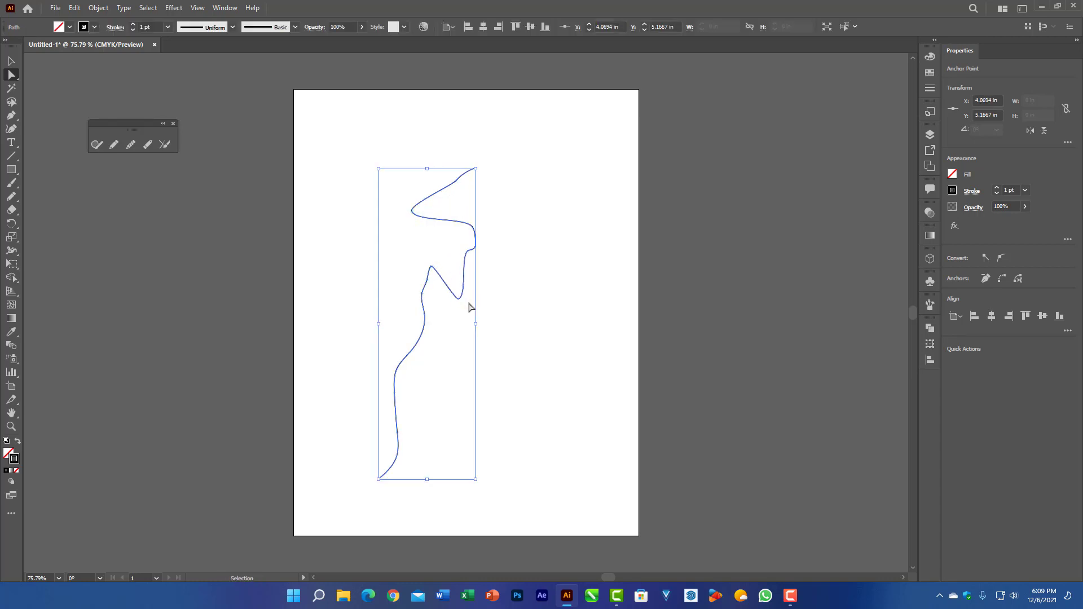
Draw a closed mountain outline about 7.57 × 1.6 in with the Pencil tool and round its sharp leftmost peak.
{"action": "left_click", "coordinate": [112, 148]}
{"action": "mouse_move", "coordinate": [307, 377]}
{"action": "left_mouse_down"}
{"action": "mouse_move", "coordinate": [611, 372]}
{"action": "mouse_move", "coordinate": [528, 318]}
{"action": "mouse_move", "coordinate": [475, 354]}
{"action": "mouse_move", "coordinate": [433, 318]}
{"action": "mouse_move", "coordinate": [412, 319]}
{"action": "mouse_move", "coordinate": [393, 358]}
{"action": "mouse_move", "coordinate": [367, 349]}
{"action": "mouse_move", "coordinate": [341, 318]}
{"action": "mouse_move", "coordinate": [317, 376]}
{"action": "left_mouse_up"}
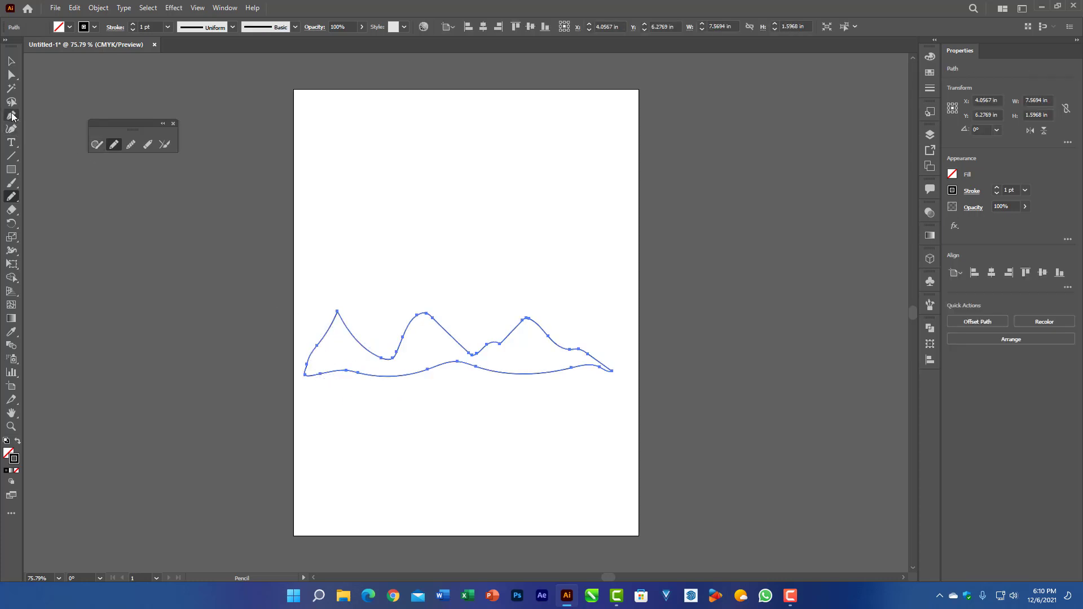
{"action": "left_click", "coordinate": [12, 76]}
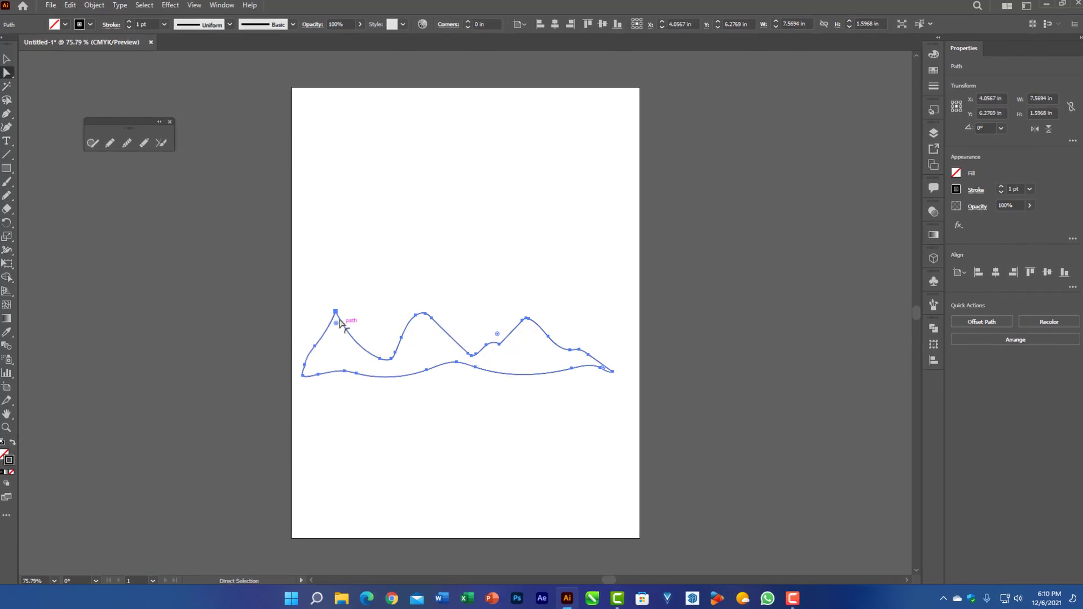
{"action": "left_click_drag", "start_coordinate": [248, 342], "coordinate": [251, 362]}
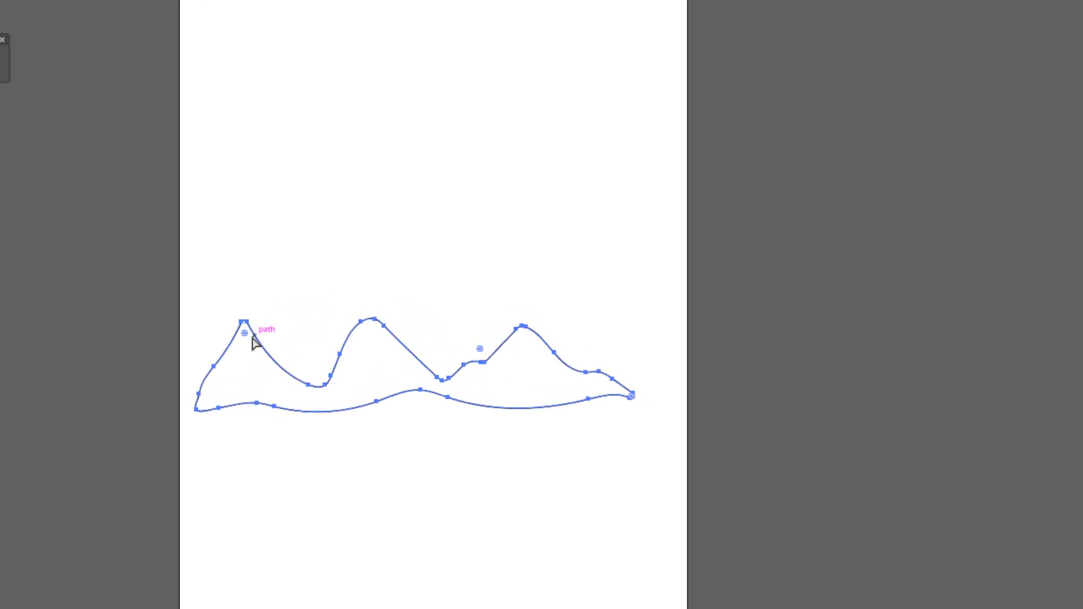
{"action": "left_click", "coordinate": [243, 321]}
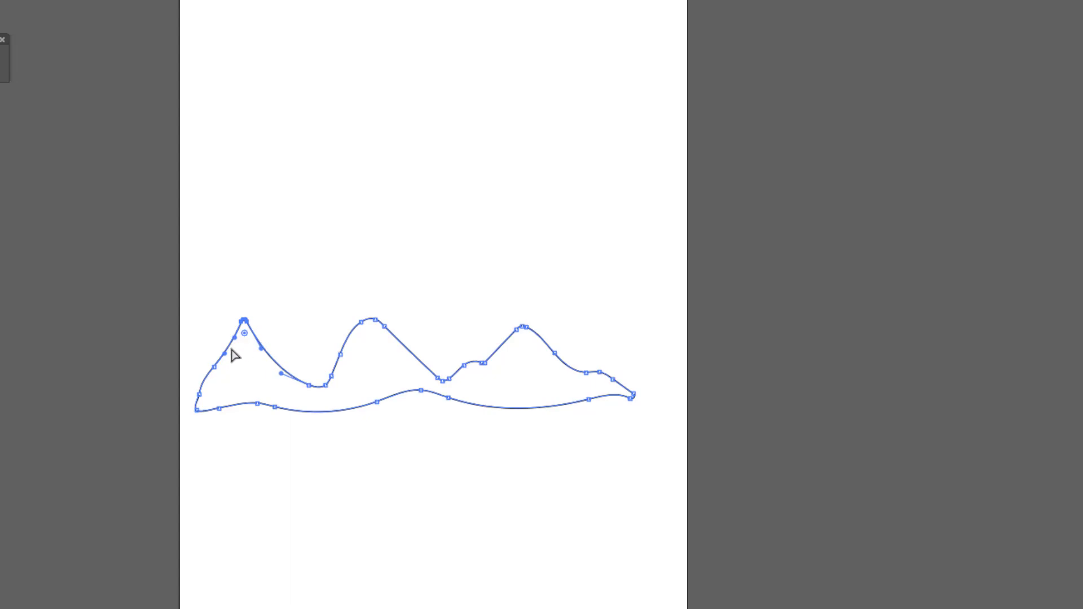
{"action": "left_click_drag", "start_coordinate": [247, 339], "coordinate": [252, 364]}
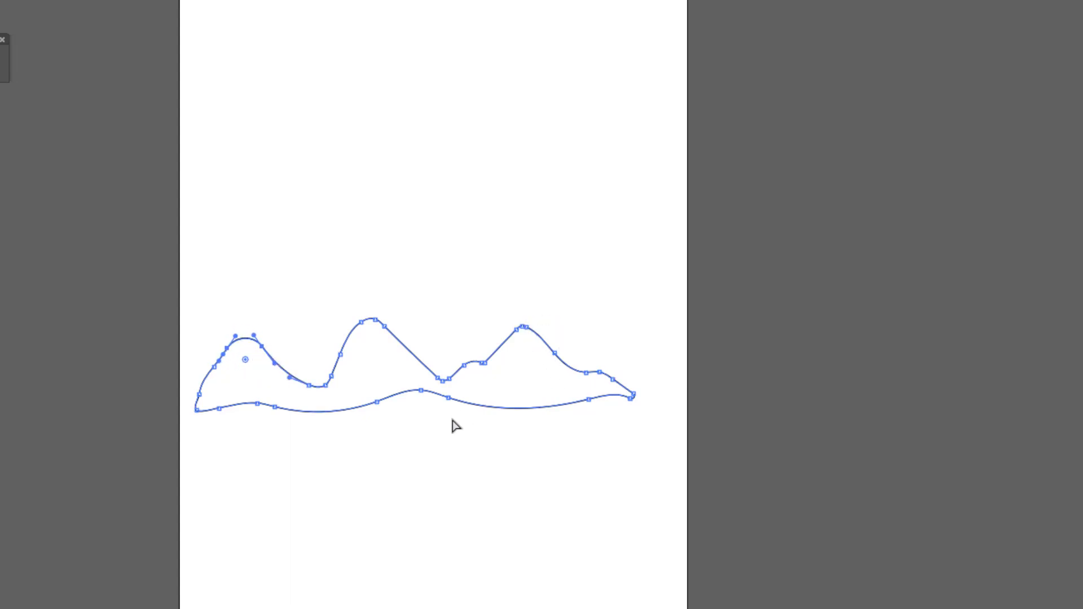
Reshape the middle and right mountains by moving an anchor point on each and bending the middle one's slope with a handle.
{"action": "left_click_drag", "start_coordinate": [484, 369], "coordinate": [489, 356]}
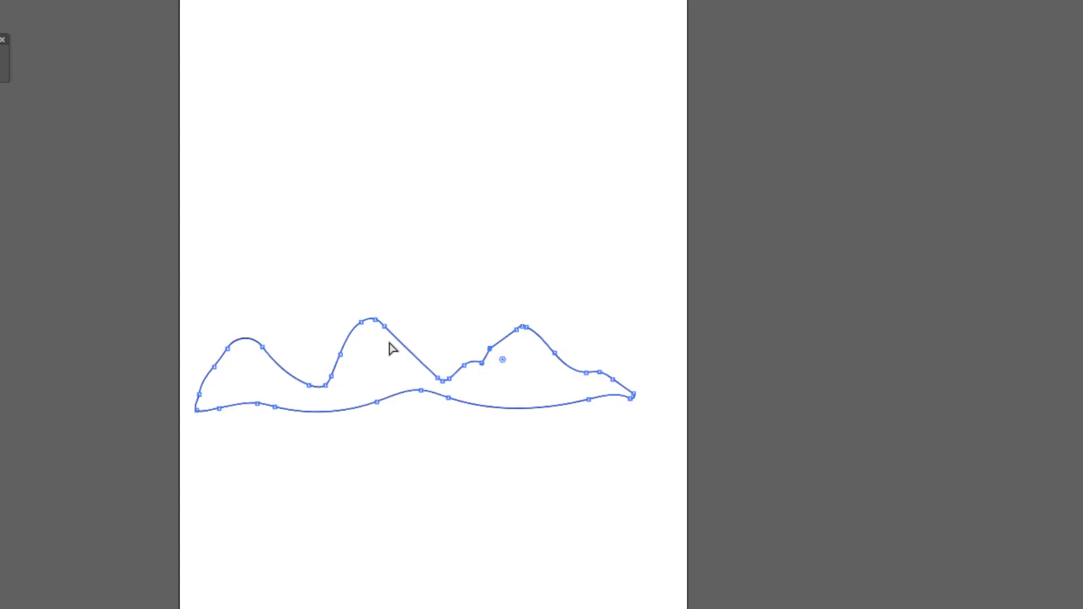
{"action": "left_click_drag", "start_coordinate": [388, 331], "coordinate": [419, 340]}
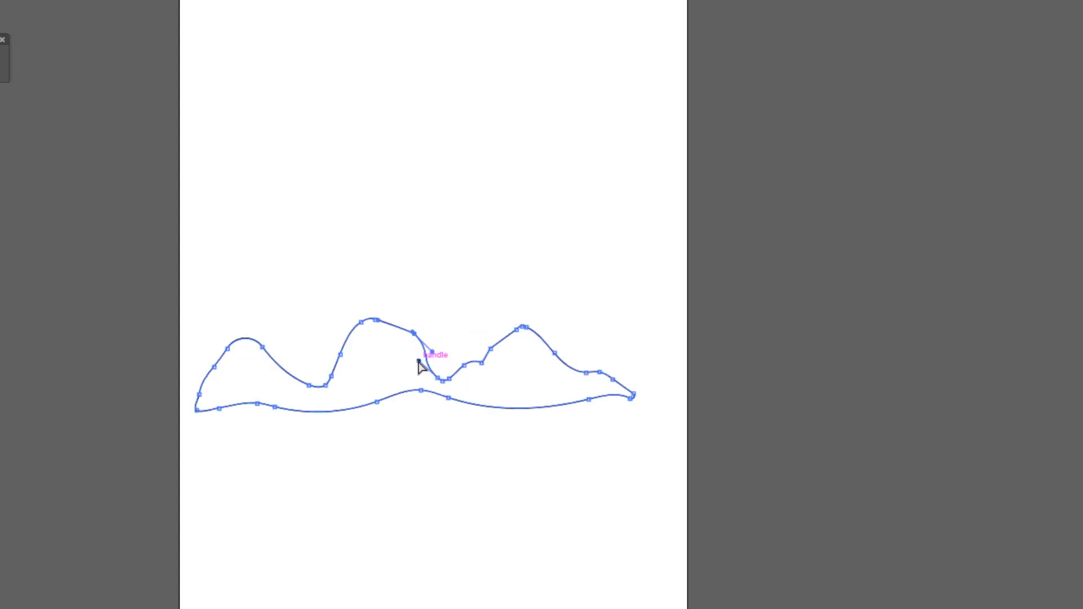
{"action": "left_click_drag", "start_coordinate": [419, 364], "coordinate": [364, 381]}
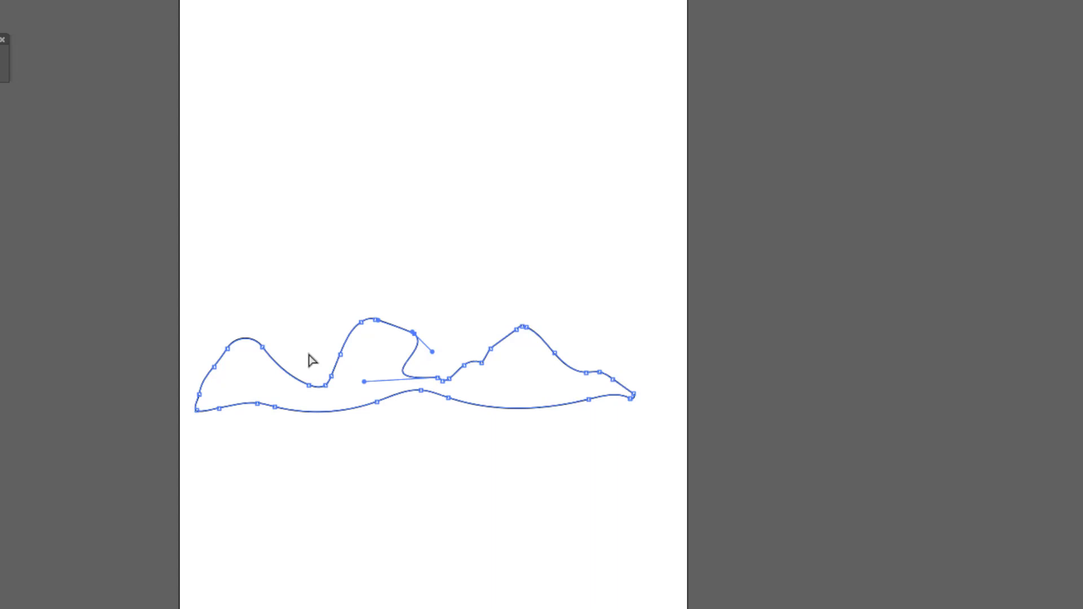
Delete the mountain outline from the artboard.
{"action": "key", "text": "v"}
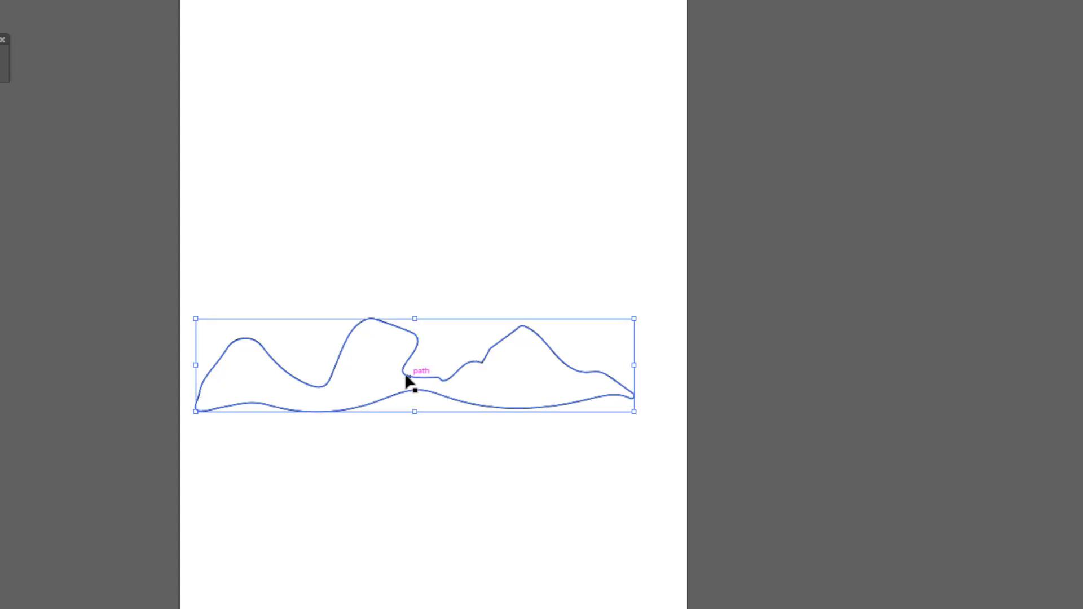
{"action": "key", "text": "ctrl+z"}
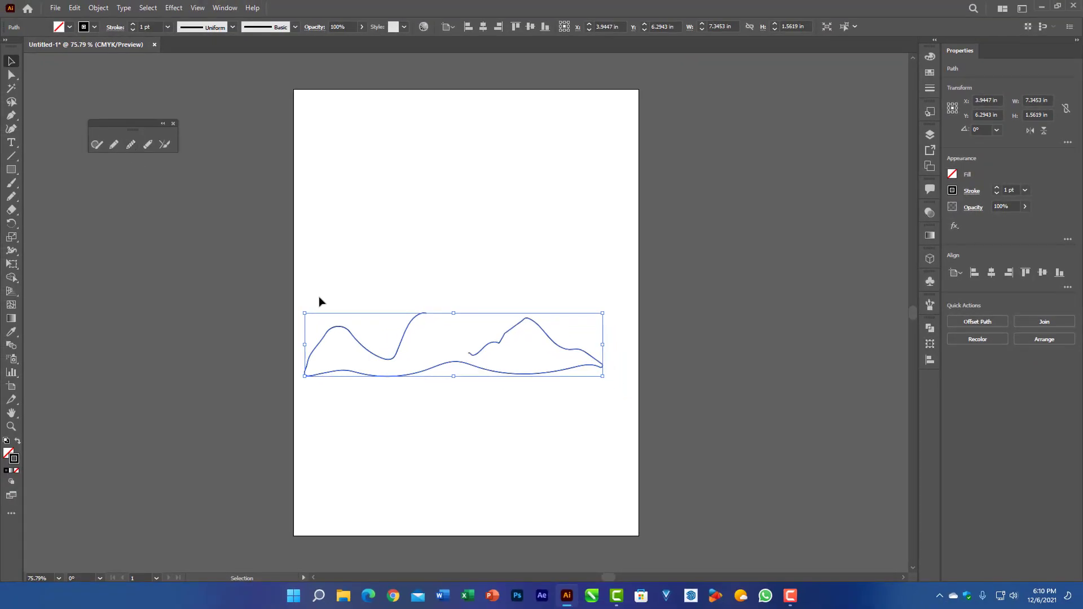
{"action": "mouse_move", "coordinate": [345, 266]}
{"action": "left_mouse_down"}
{"action": "mouse_move", "coordinate": [452, 387]}
{"action": "mouse_move", "coordinate": [599, 437]}
{"action": "left_mouse_up"}
{"action": "key", "text": "Delete"}
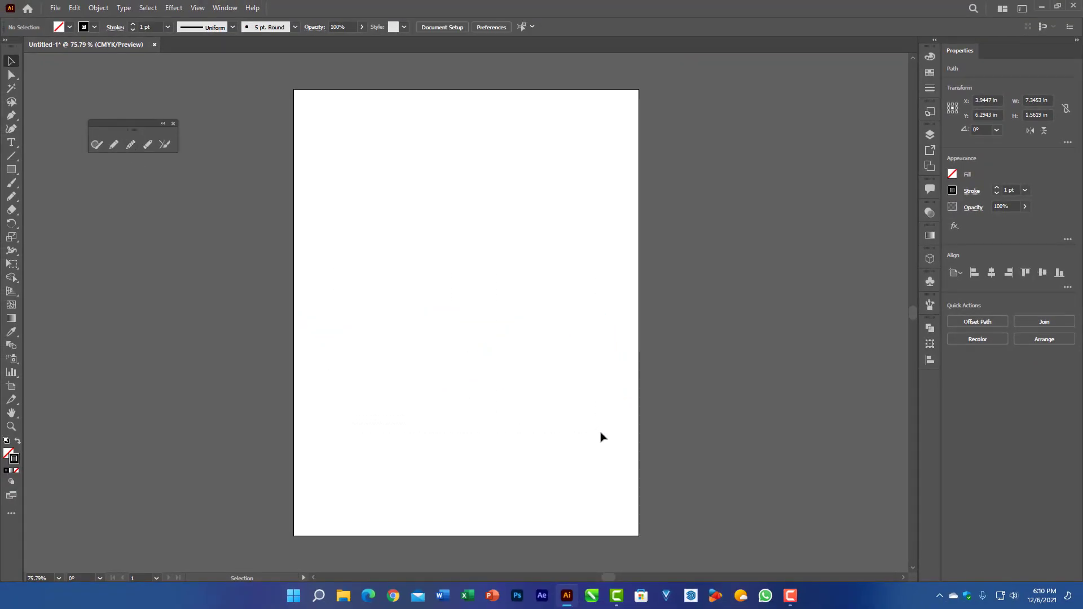
Draw a closed outline of three pointed mountains across the artboard with the Pencil tool.
{"action": "left_click", "coordinate": [114, 146]}
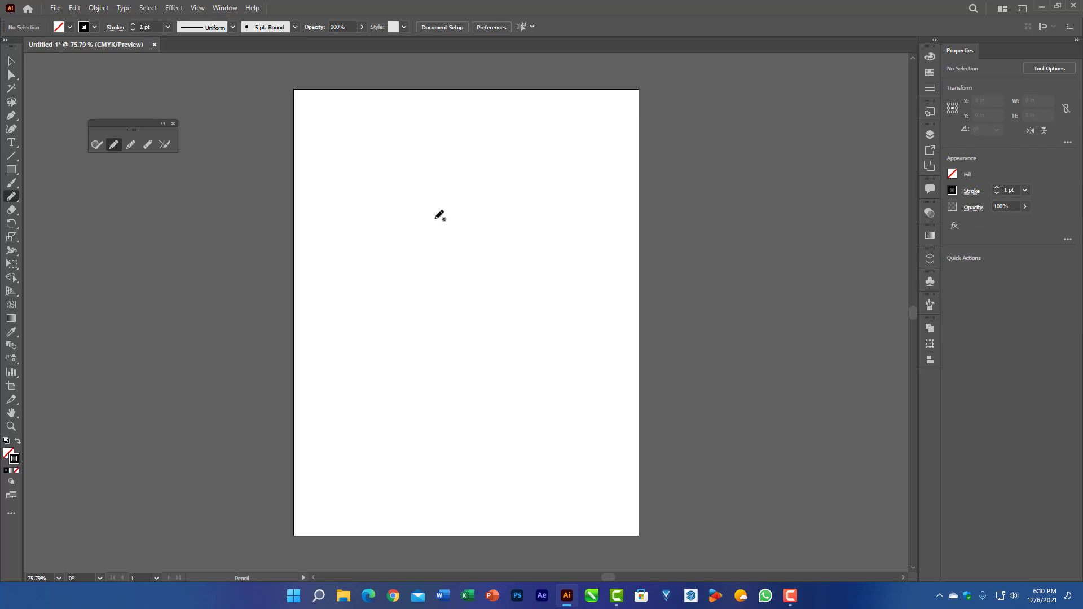
{"action": "mouse_move", "coordinate": [321, 340]}
{"action": "left_mouse_down"}
{"action": "mouse_move", "coordinate": [377, 266]}
{"action": "mouse_move", "coordinate": [427, 326]}
{"action": "mouse_move", "coordinate": [470, 264]}
{"action": "mouse_move", "coordinate": [518, 327]}
{"action": "mouse_move", "coordinate": [537, 301]}
{"action": "left_mouse_up"}
{"action": "mouse_move", "coordinate": [569, 255]}
{"action": "left_mouse_down"}
{"action": "mouse_move", "coordinate": [620, 333]}
{"action": "mouse_move", "coordinate": [437, 344]}
{"action": "mouse_move", "coordinate": [323, 335]}
{"action": "left_mouse_up"}
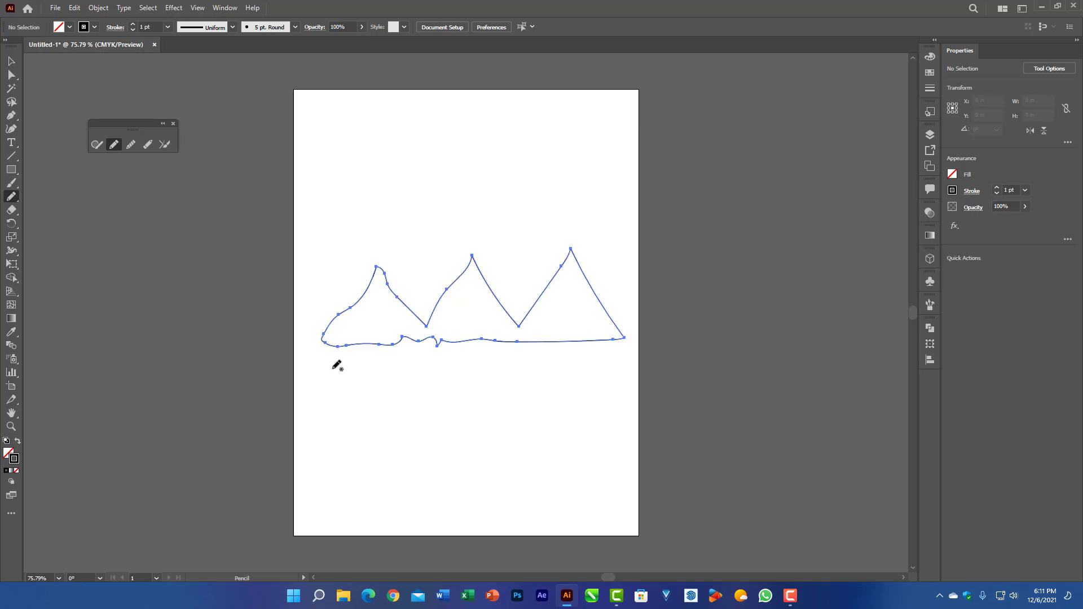
Round off the three pointed mountain peaks with the Smooth tool.
{"action": "left_click", "coordinate": [130, 145]}
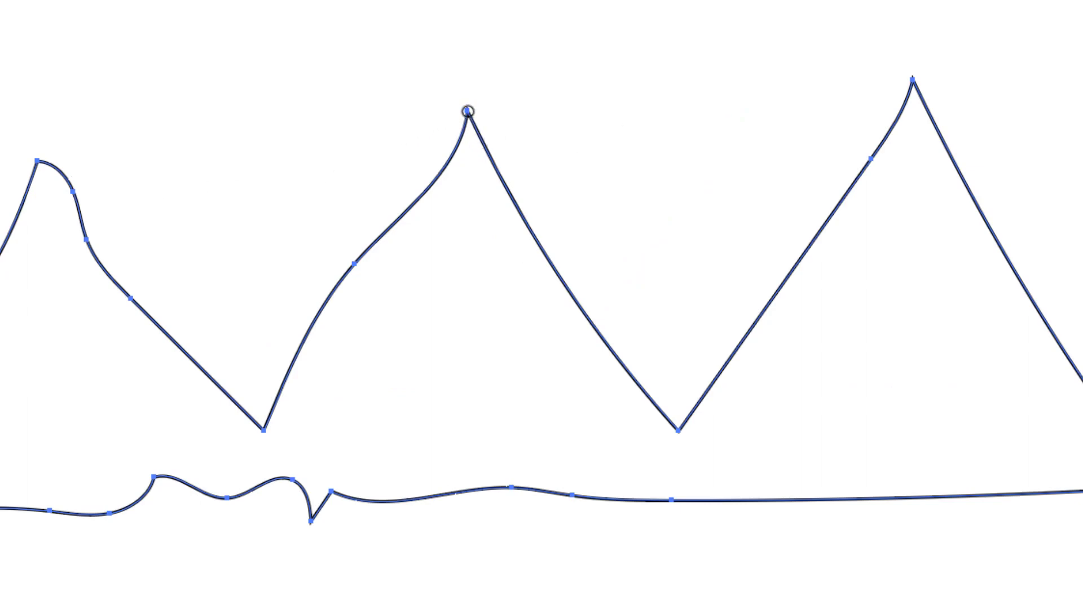
{"action": "mouse_move", "coordinate": [466, 110]}
{"action": "left_mouse_down"}
{"action": "mouse_move", "coordinate": [469, 150]}
{"action": "mouse_move", "coordinate": [463, 123]}
{"action": "mouse_move", "coordinate": [474, 113]}
{"action": "mouse_move", "coordinate": [459, 120]}
{"action": "mouse_move", "coordinate": [473, 120]}
{"action": "mouse_move", "coordinate": [461, 132]}
{"action": "mouse_move", "coordinate": [478, 154]}
{"action": "mouse_move", "coordinate": [462, 109]}
{"action": "mouse_move", "coordinate": [471, 147]}
{"action": "mouse_move", "coordinate": [461, 119]}
{"action": "mouse_move", "coordinate": [465, 143]}
{"action": "mouse_move", "coordinate": [475, 111]}
{"action": "mouse_move", "coordinate": [468, 170]}
{"action": "mouse_move", "coordinate": [469, 150]}
{"action": "mouse_move", "coordinate": [545, 160]}
{"action": "mouse_move", "coordinate": [496, 162]}
{"action": "mouse_move", "coordinate": [473, 115]}
{"action": "mouse_move", "coordinate": [469, 153]}
{"action": "mouse_move", "coordinate": [465, 94]}
{"action": "mouse_move", "coordinate": [472, 123]}
{"action": "left_mouse_up"}
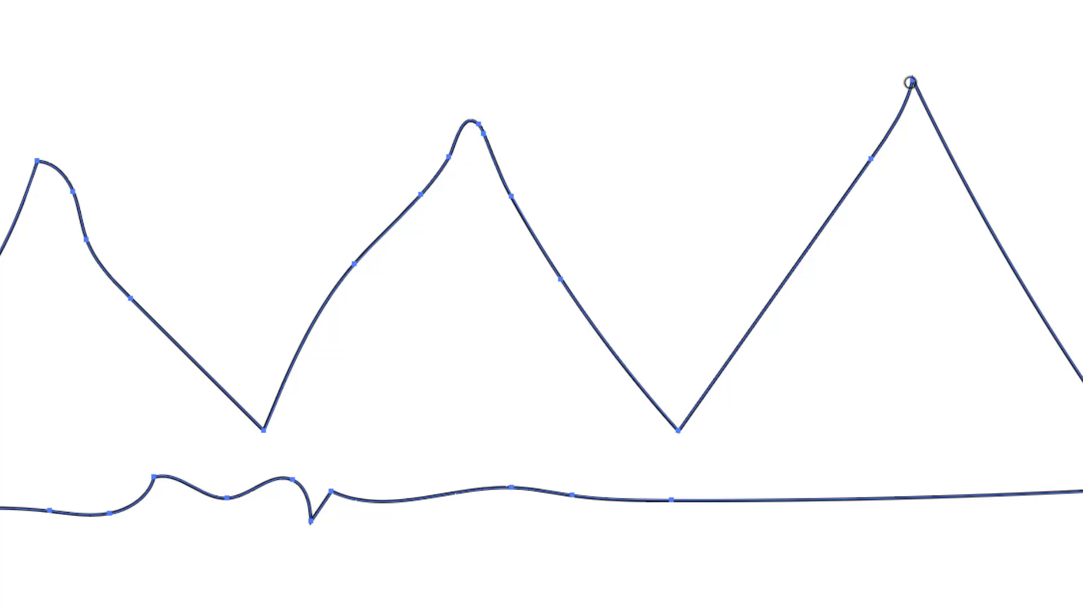
{"action": "mouse_move", "coordinate": [912, 80]}
{"action": "left_mouse_down"}
{"action": "mouse_move", "coordinate": [887, 93]}
{"action": "mouse_move", "coordinate": [916, 88]}
{"action": "mouse_move", "coordinate": [915, 115]}
{"action": "mouse_move", "coordinate": [909, 76]}
{"action": "mouse_move", "coordinate": [912, 114]}
{"action": "mouse_move", "coordinate": [913, 80]}
{"action": "mouse_move", "coordinate": [922, 110]}
{"action": "mouse_move", "coordinate": [930, 87]}
{"action": "mouse_move", "coordinate": [914, 113]}
{"action": "left_mouse_up"}
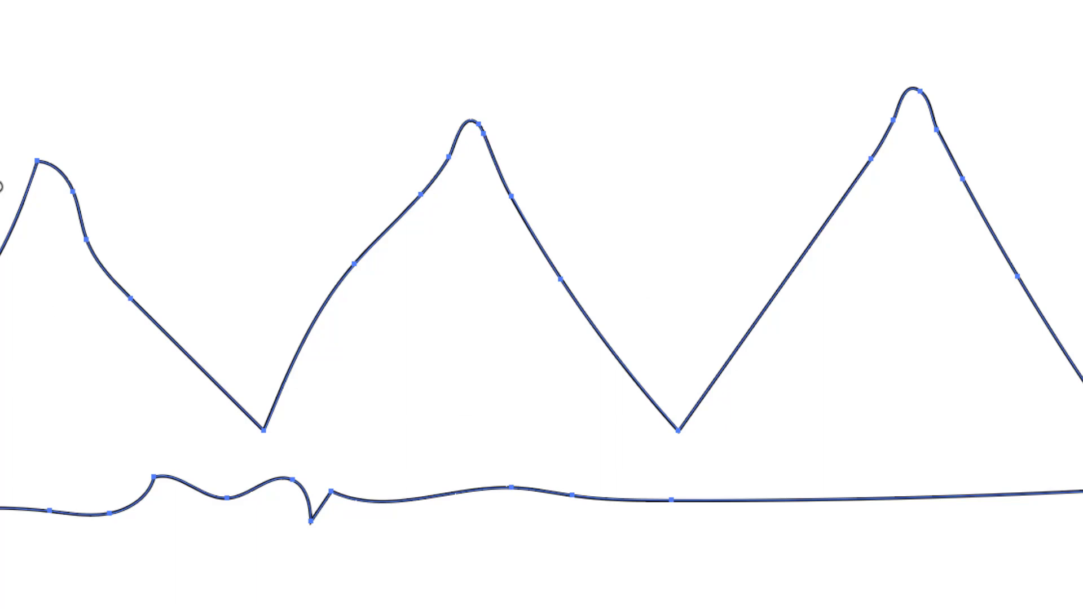
{"action": "left_click_drag", "start_coordinate": [32, 154], "coordinate": [43, 188]}
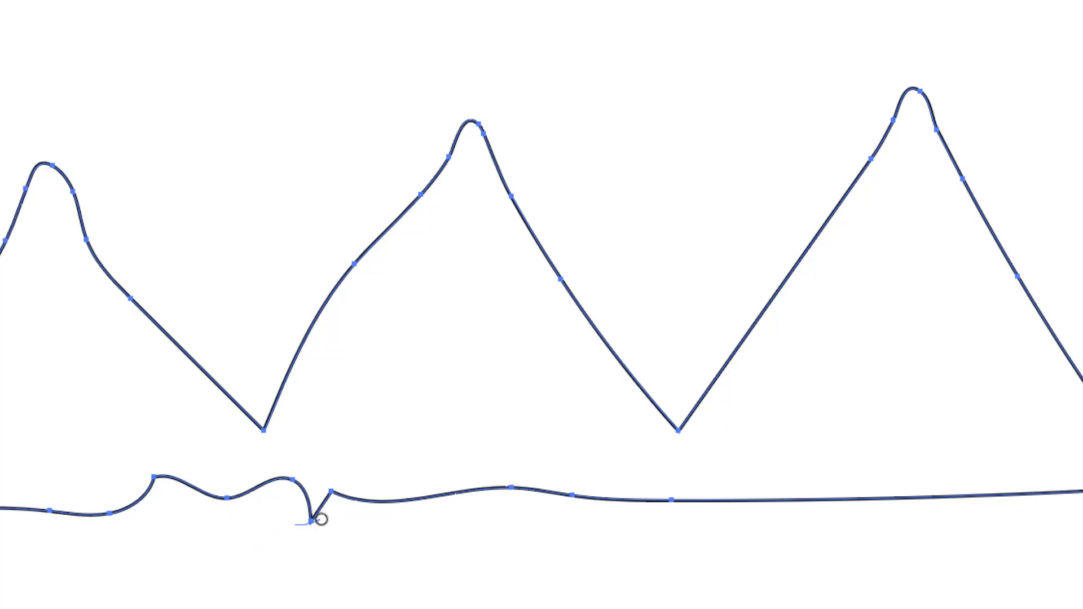
Smooth the uneven base, the lower right corner and the two valleys of the mountain outline with the Smooth tool.
{"action": "mouse_move", "coordinate": [316, 515]}
{"action": "left_mouse_down"}
{"action": "mouse_move", "coordinate": [299, 522]}
{"action": "mouse_move", "coordinate": [310, 534]}
{"action": "mouse_move", "coordinate": [307, 520]}
{"action": "left_mouse_up"}
{"action": "left_click_drag", "start_coordinate": [143, 479], "coordinate": [169, 501]}
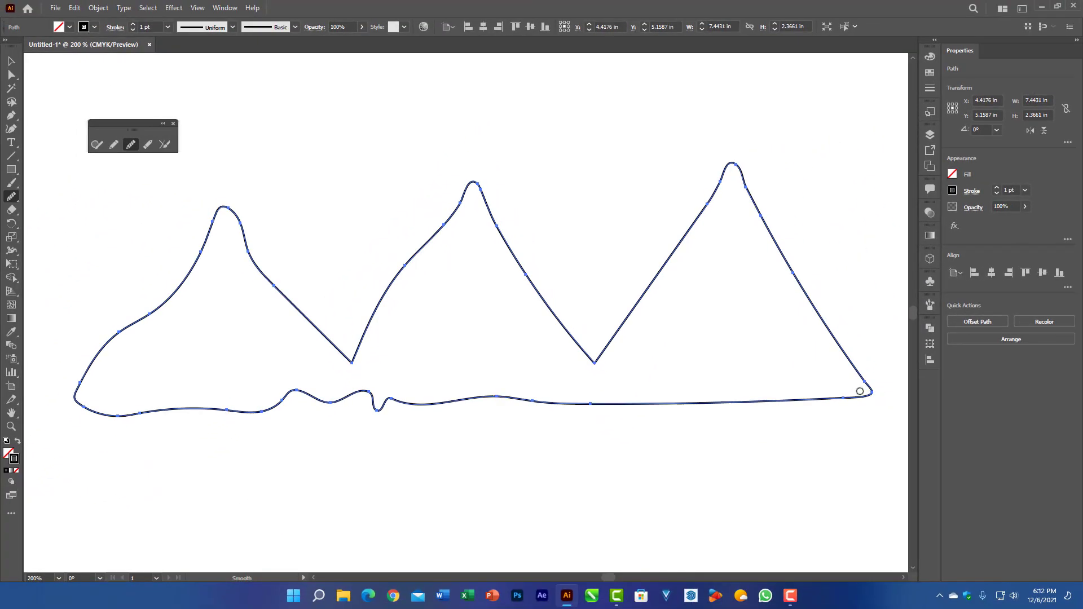
{"action": "mouse_move", "coordinate": [859, 391]}
{"action": "left_mouse_down"}
{"action": "mouse_move", "coordinate": [880, 392]}
{"action": "mouse_move", "coordinate": [866, 406]}
{"action": "left_mouse_up"}
{"action": "left_click_drag", "start_coordinate": [350, 369], "coordinate": [357, 378]}
{"action": "mouse_move", "coordinate": [593, 357]}
{"action": "left_mouse_down"}
{"action": "mouse_move", "coordinate": [586, 381]}
{"action": "mouse_move", "coordinate": [592, 367]}
{"action": "mouse_move", "coordinate": [606, 396]}
{"action": "left_mouse_up"}
Clear the artboard and draw a closed five-pointed star about 3.17 in wide and 2.58 in tall with the Pencil tool.
{"action": "key", "text": "ctrl+a"}
{"action": "key", "text": "Delete"}
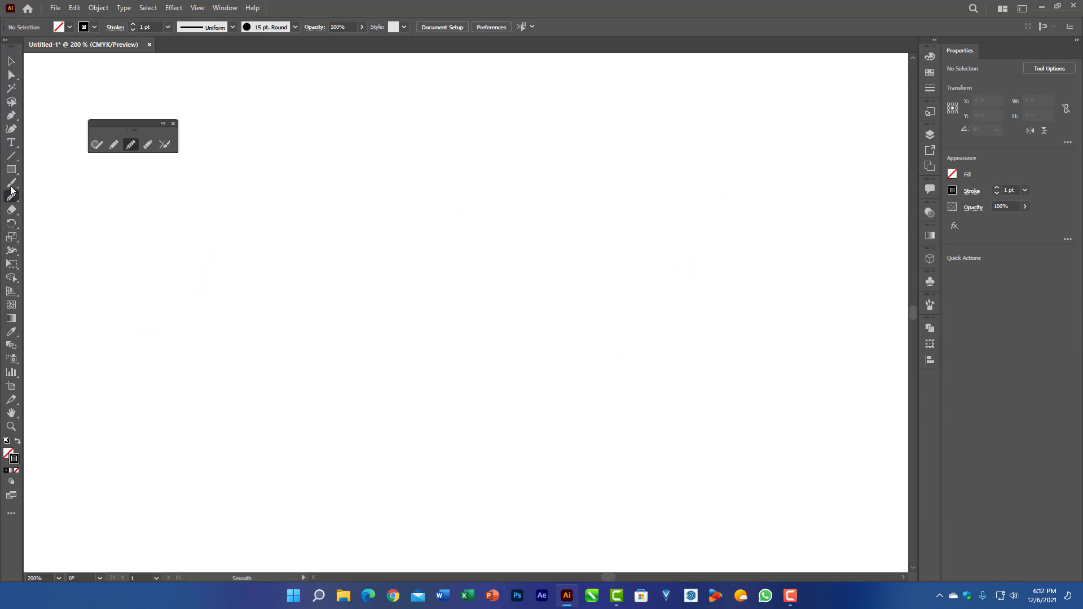
{"action": "left_click", "coordinate": [114, 144]}
{"action": "mouse_move", "coordinate": [389, 280]}
{"action": "left_mouse_down"}
{"action": "mouse_move", "coordinate": [416, 171]}
{"action": "mouse_move", "coordinate": [458, 269]}
{"action": "mouse_move", "coordinate": [611, 276]}
{"action": "mouse_move", "coordinate": [461, 331]}
{"action": "mouse_move", "coordinate": [471, 447]}
{"action": "mouse_move", "coordinate": [406, 367]}
{"action": "mouse_move", "coordinate": [272, 416]}
{"action": "mouse_move", "coordinate": [370, 338]}
{"action": "mouse_move", "coordinate": [294, 230]}
{"action": "mouse_move", "coordinate": [390, 279]}
{"action": "left_mouse_up"}
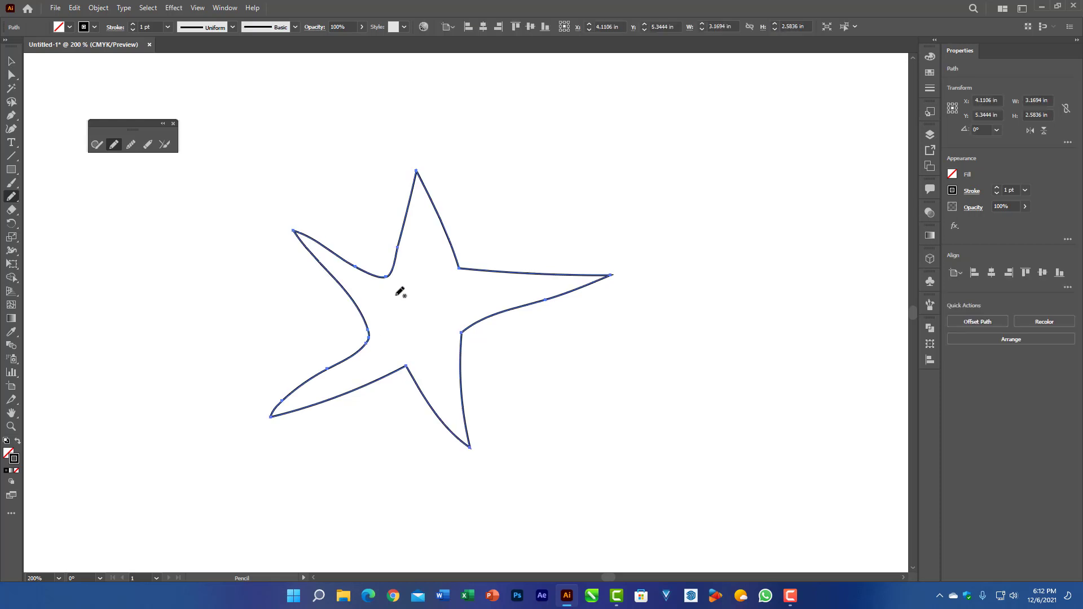
Round off the star's upper and right tips with the Smooth tool.
{"action": "scroll", "coordinate": [435, 223], "scroll_direction": "up", "scroll_amount": 2}
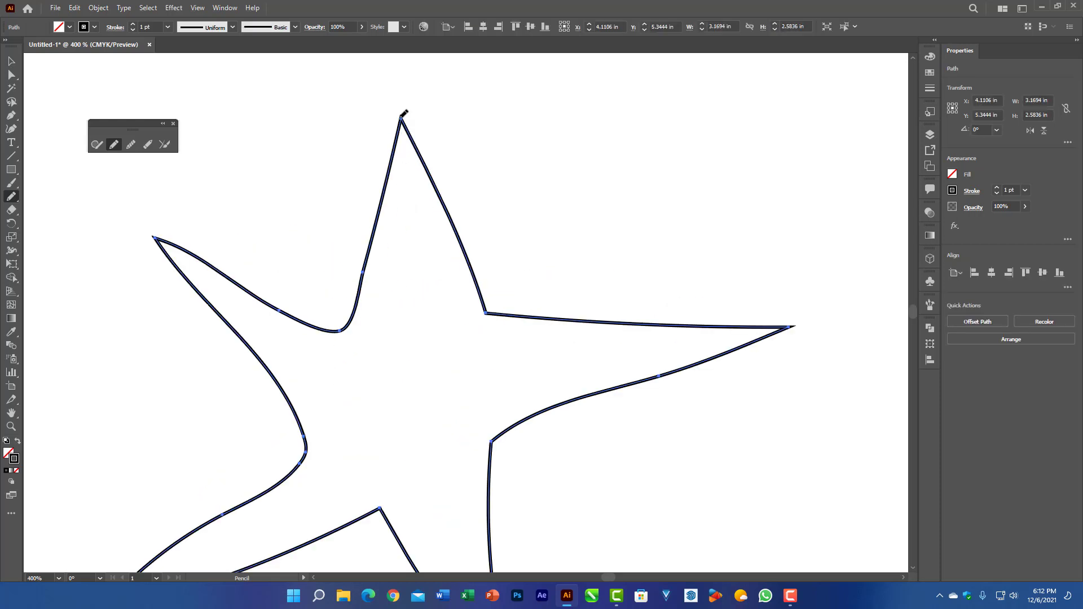
{"action": "left_click", "coordinate": [130, 145]}
{"action": "mouse_move", "coordinate": [393, 110]}
{"action": "left_mouse_down"}
{"action": "mouse_move", "coordinate": [401, 130]}
{"action": "mouse_move", "coordinate": [397, 111]}
{"action": "mouse_move", "coordinate": [400, 120]}
{"action": "left_mouse_up"}
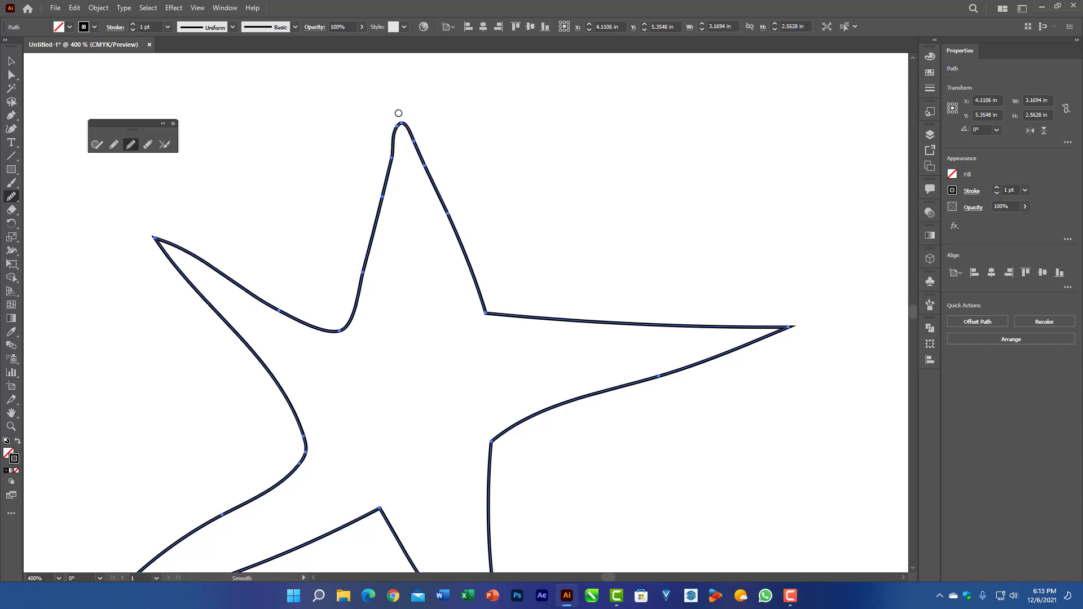
{"action": "mouse_move", "coordinate": [803, 326]}
{"action": "left_mouse_down"}
{"action": "mouse_move", "coordinate": [762, 332]}
{"action": "mouse_move", "coordinate": [790, 326]}
{"action": "mouse_move", "coordinate": [763, 332]}
{"action": "mouse_move", "coordinate": [795, 336]}
{"action": "mouse_move", "coordinate": [747, 339]}
{"action": "left_mouse_up"}
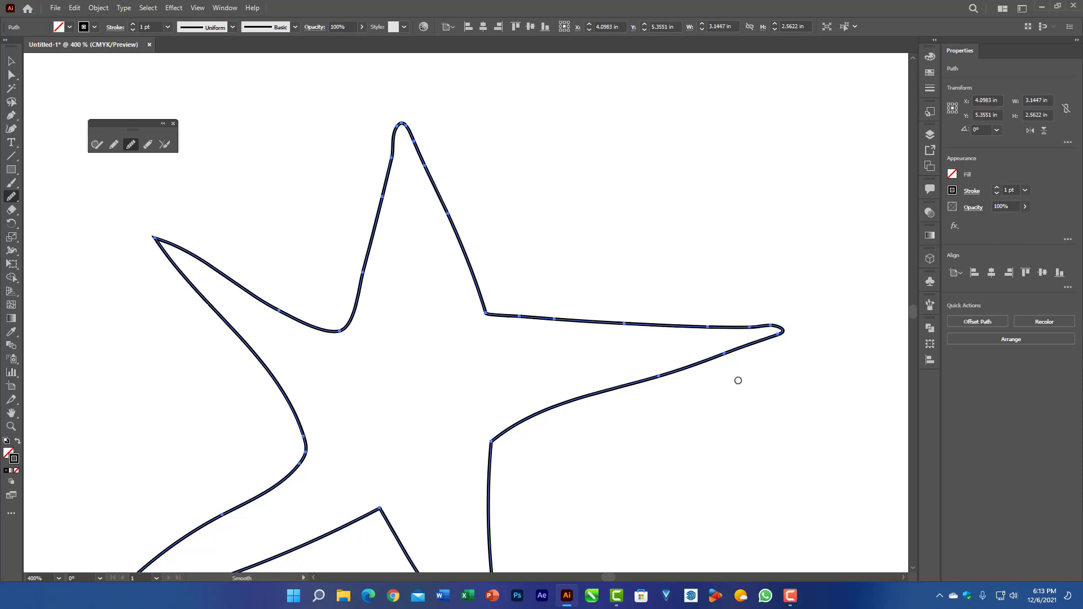
Delete the star and draw a rectangle about 1.71 in wide and 1.01 in tall.
{"action": "key", "text": "Delete"}
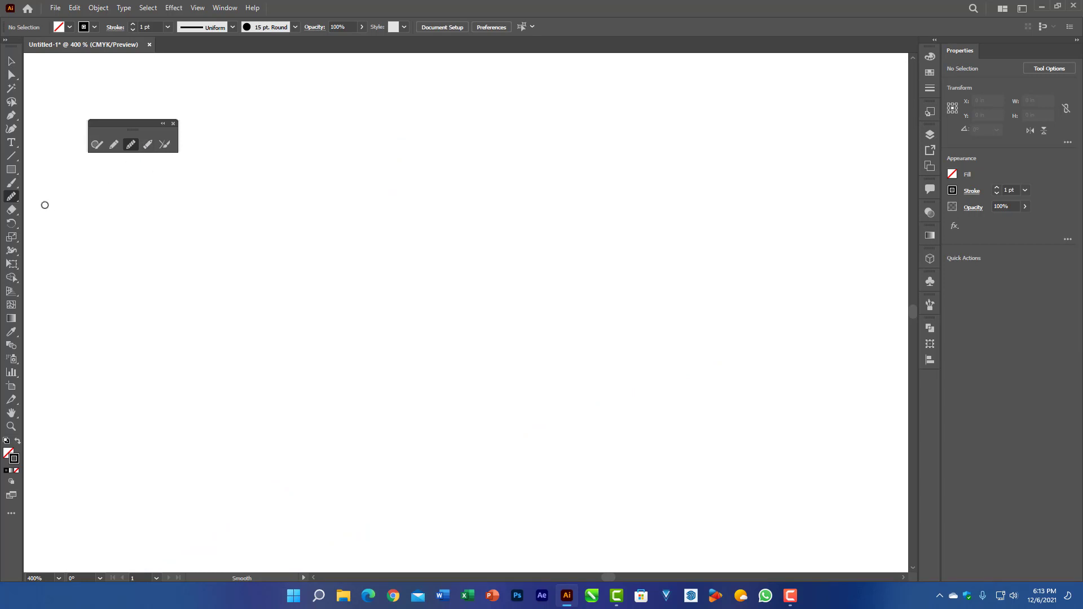
{"action": "left_click", "coordinate": [12, 170]}
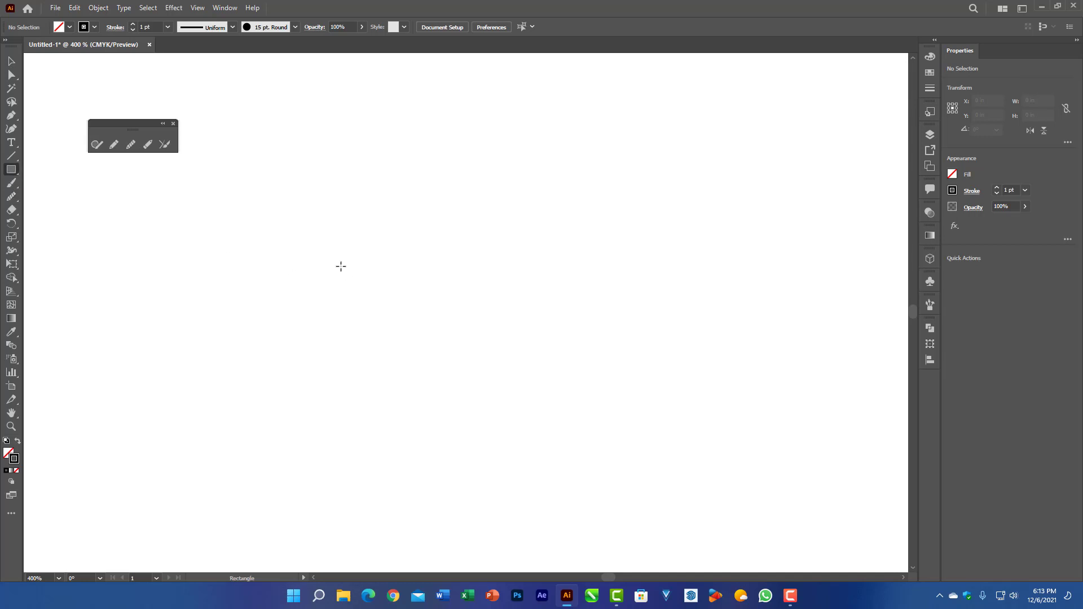
{"action": "mouse_move", "coordinate": [301, 207]}
{"action": "left_mouse_down"}
{"action": "mouse_move", "coordinate": [464, 374]}
{"action": "mouse_move", "coordinate": [669, 422]}
{"action": "left_mouse_up"}
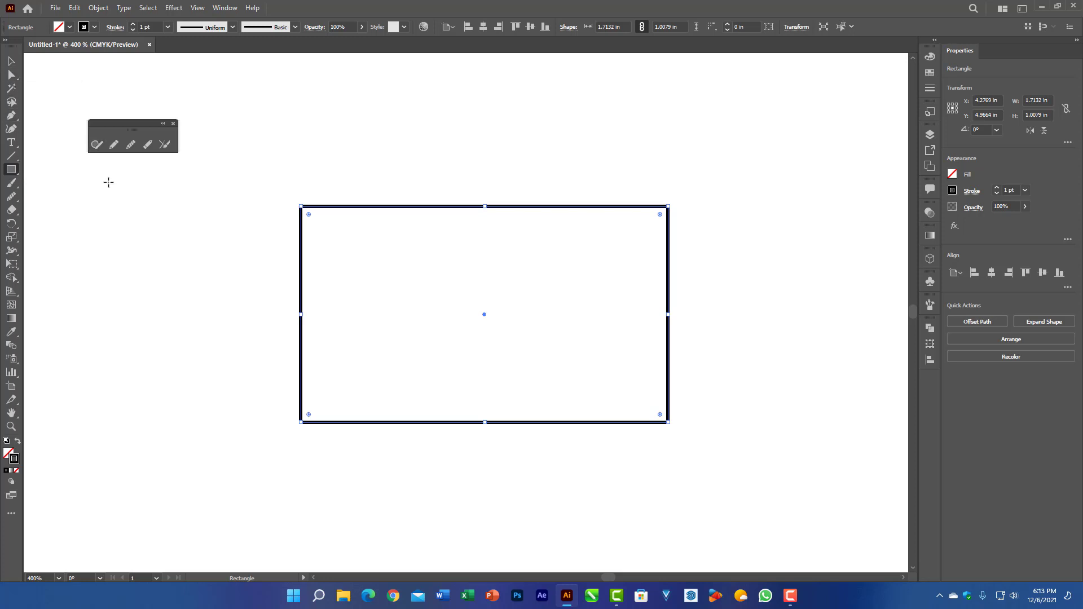
Cut the rectangle's upper edge at two points with the Path Eraser tool to separate its middle section.
{"action": "left_click", "coordinate": [147, 147]}
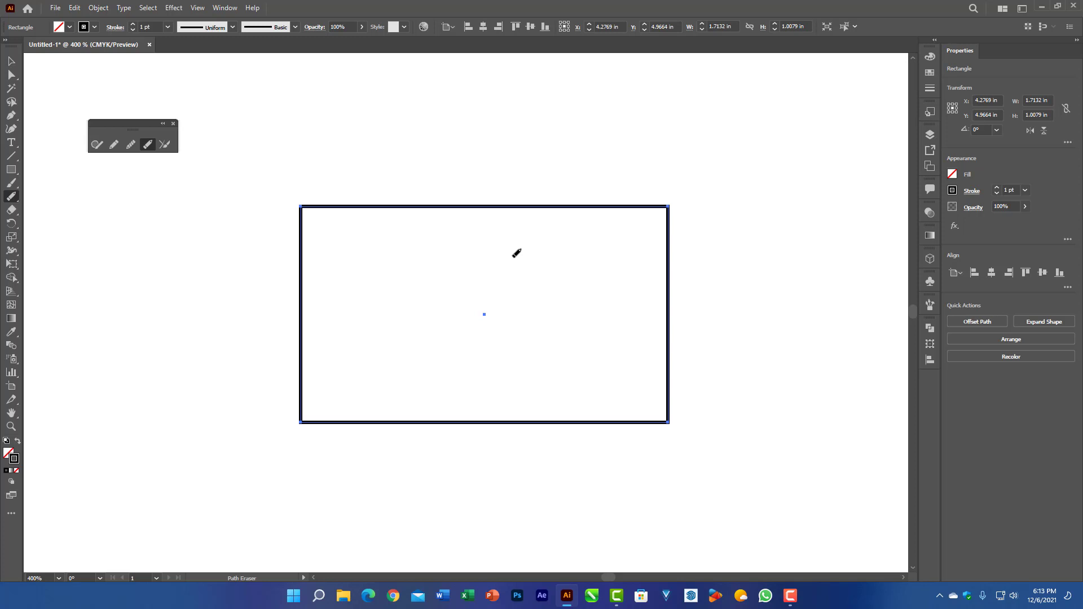
{"action": "scroll", "coordinate": [516, 253], "scroll_direction": "up", "scroll_amount": 1}
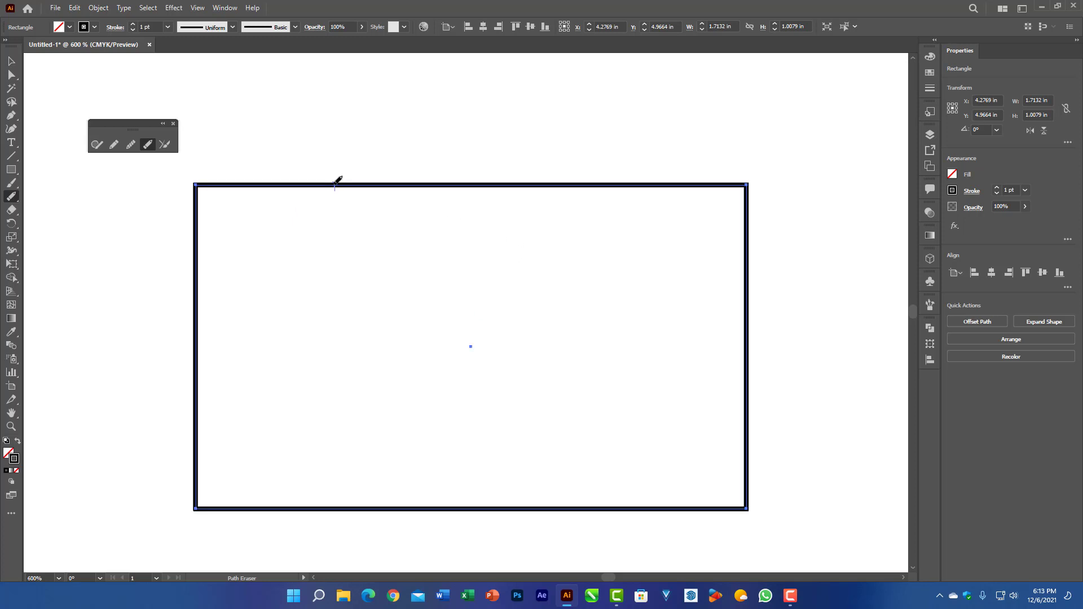
{"action": "left_click_drag", "start_coordinate": [335, 184], "coordinate": [339, 181]}
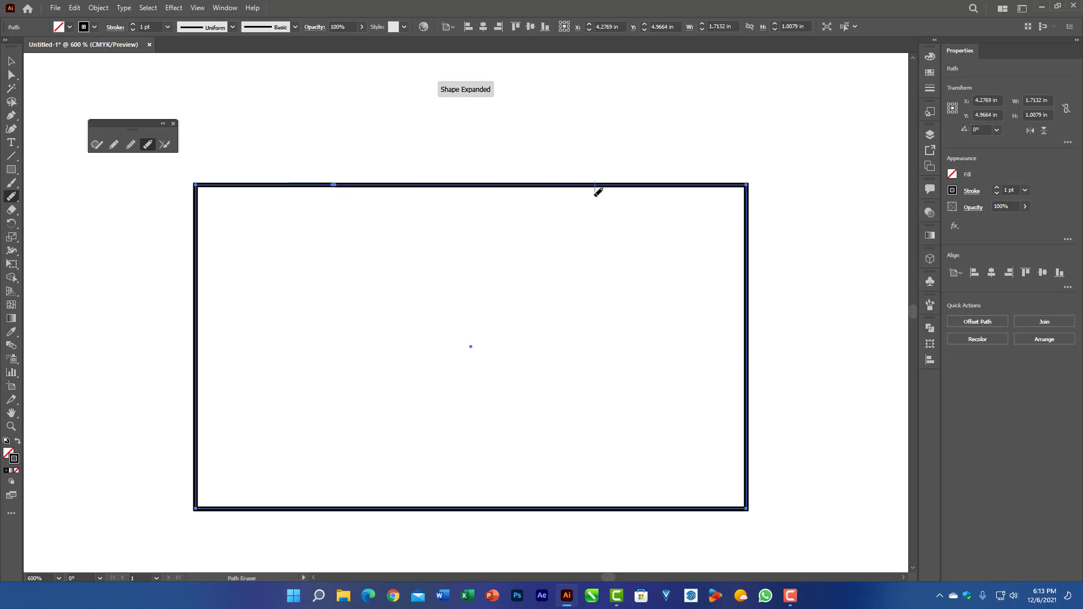
{"action": "left_click_drag", "start_coordinate": [594, 179], "coordinate": [601, 205]}
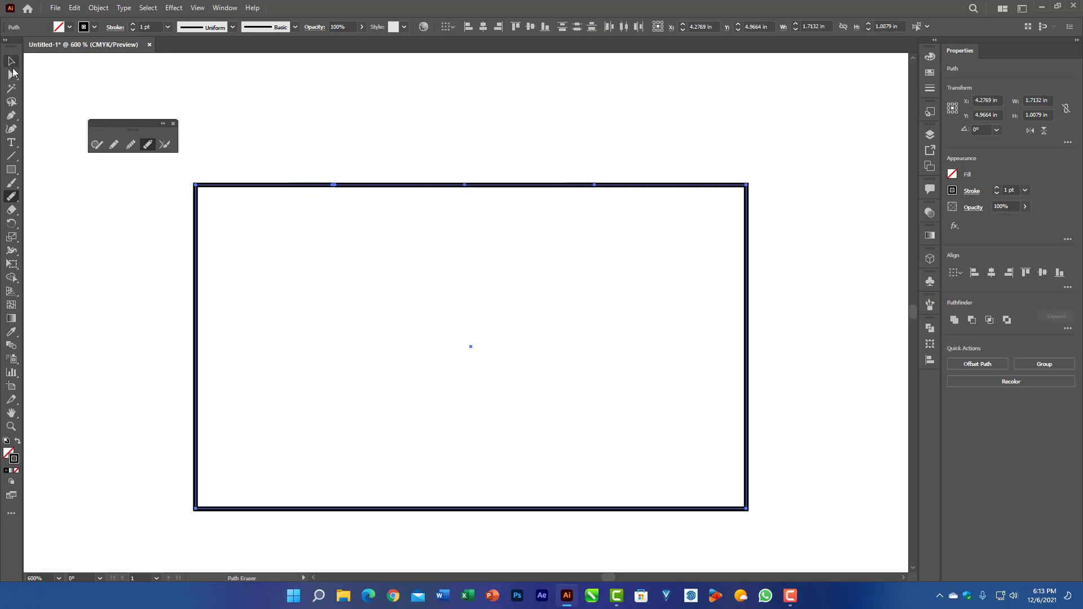
Try bending the cut middle section of the rectangle's upper edge into an arch, and delete that section instead.
{"action": "left_click", "coordinate": [13, 77]}
{"action": "left_click_drag", "start_coordinate": [437, 179], "coordinate": [483, 200]}
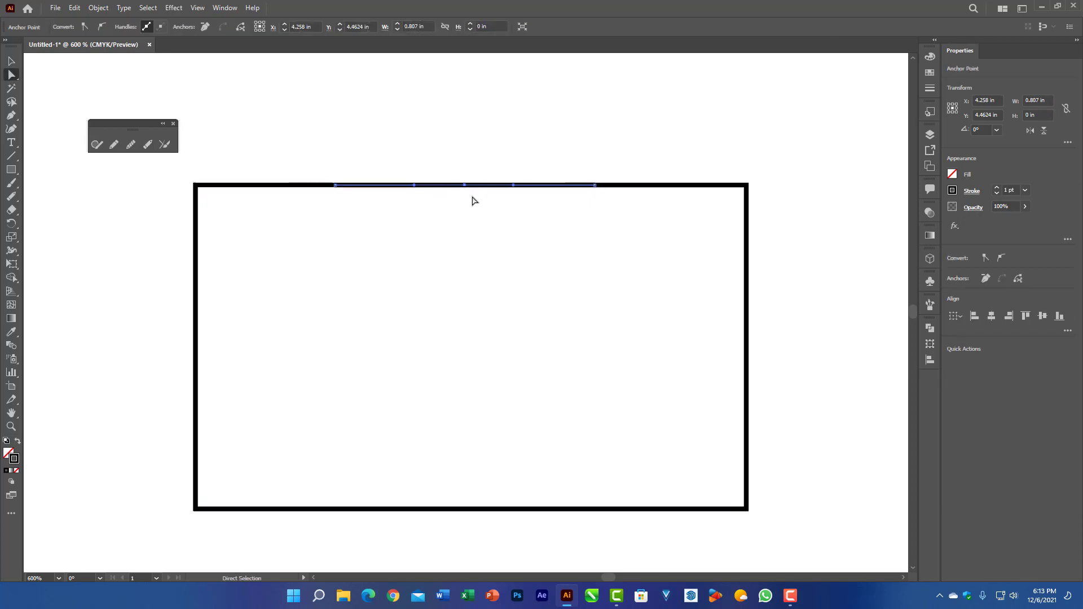
{"action": "left_click_drag", "start_coordinate": [481, 184], "coordinate": [468, 131]}
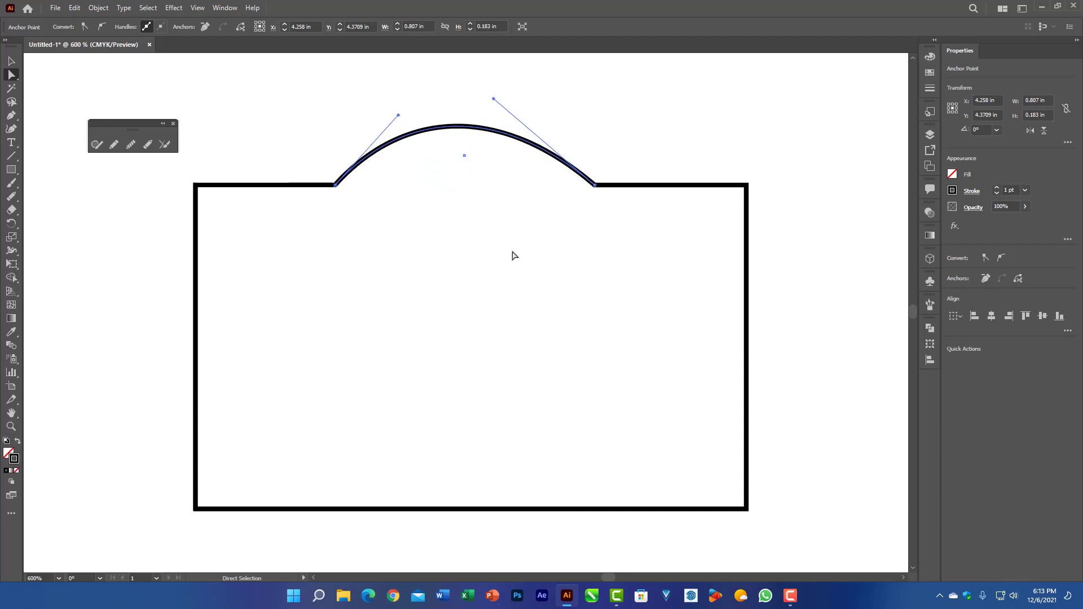
{"action": "key", "text": "ctrl+z"}
{"action": "key", "text": "Delete"}
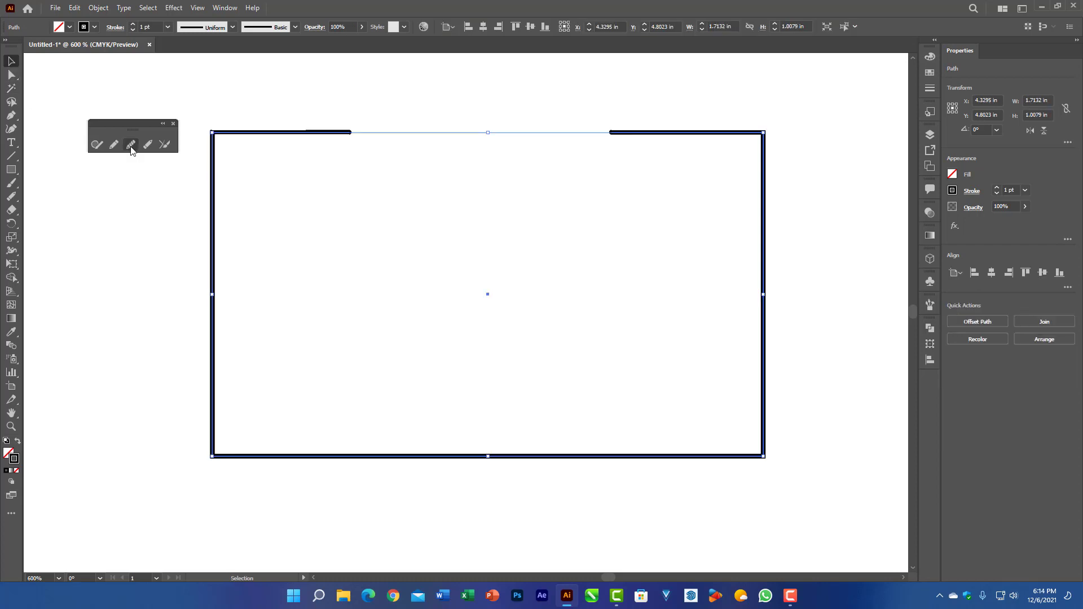
Cut both vertical sides of the rectangle with the Path Eraser tool and move its lower part down and to the left.
{"action": "left_click", "coordinate": [148, 145]}
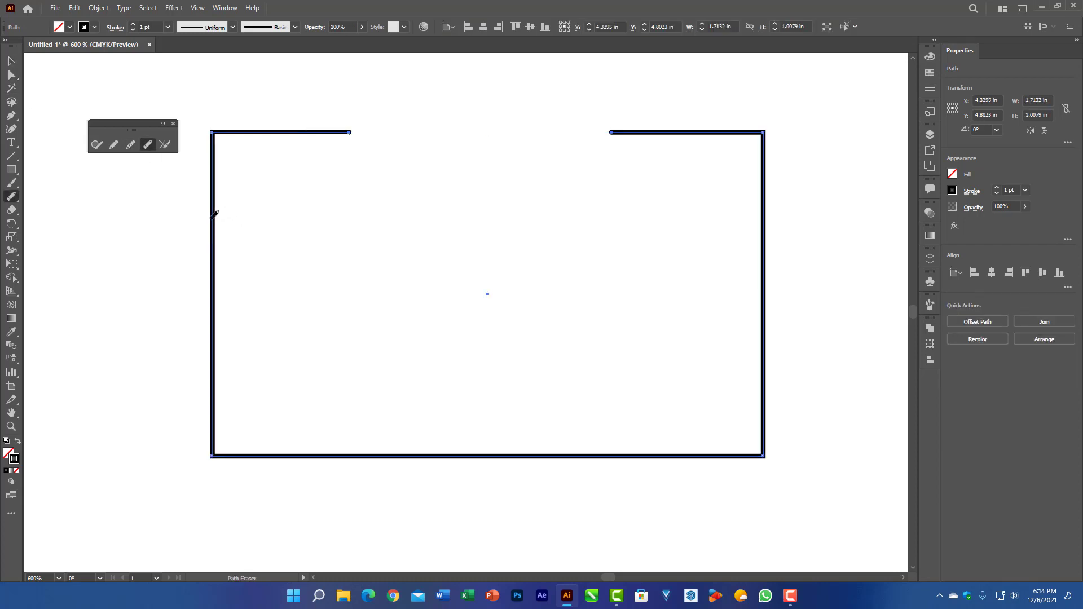
{"action": "left_click_drag", "start_coordinate": [215, 215], "coordinate": [244, 240]}
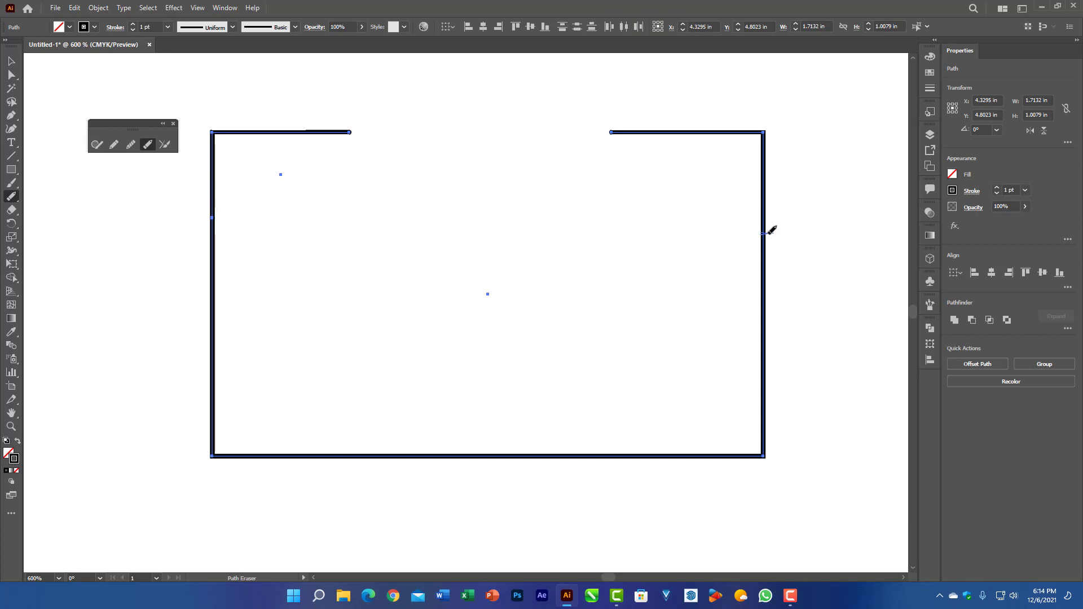
{"action": "left_click", "coordinate": [11, 61]}
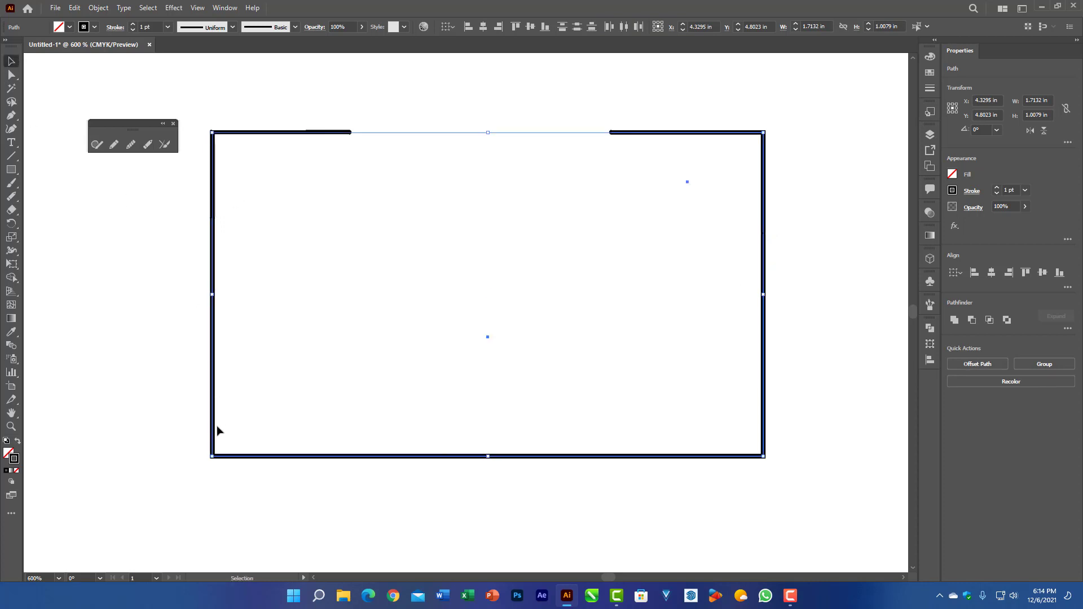
{"action": "left_click", "coordinate": [217, 430]}
{"action": "left_click_drag", "start_coordinate": [245, 458], "coordinate": [176, 496]}
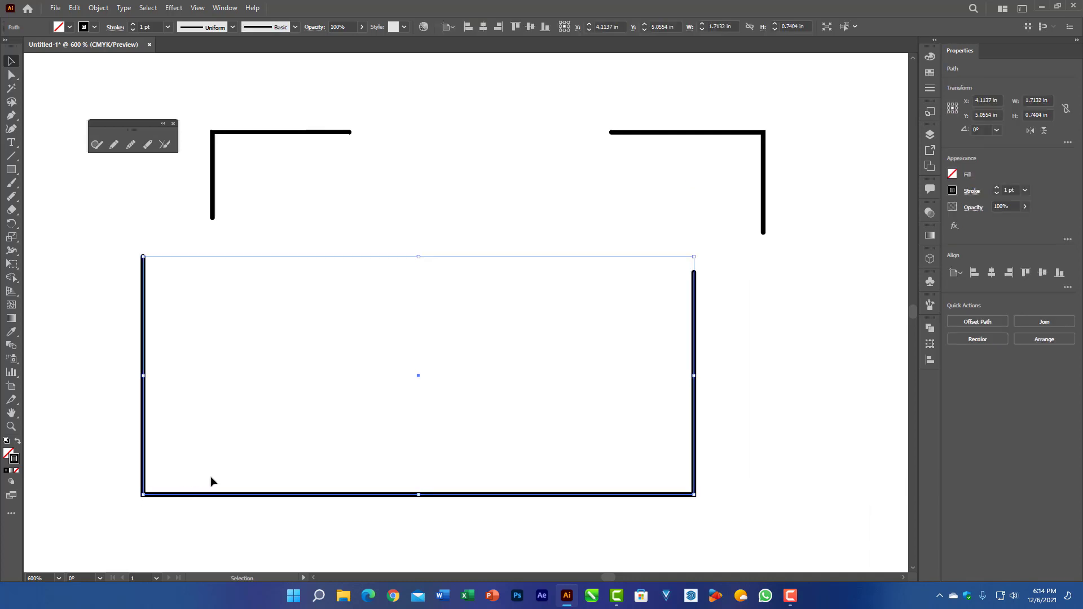
Clear the artboard and draw a diagonal line sloping down to the right, about 0.34 in wide and 0.51 in tall.
{"action": "key", "text": "ctrl+a"}
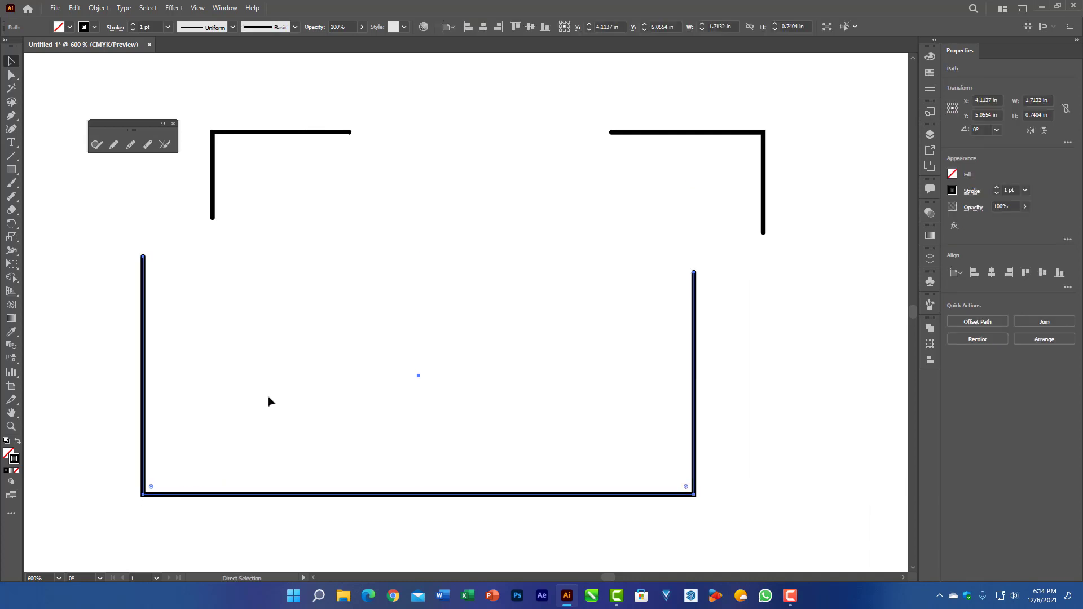
{"action": "key", "text": "Delete"}
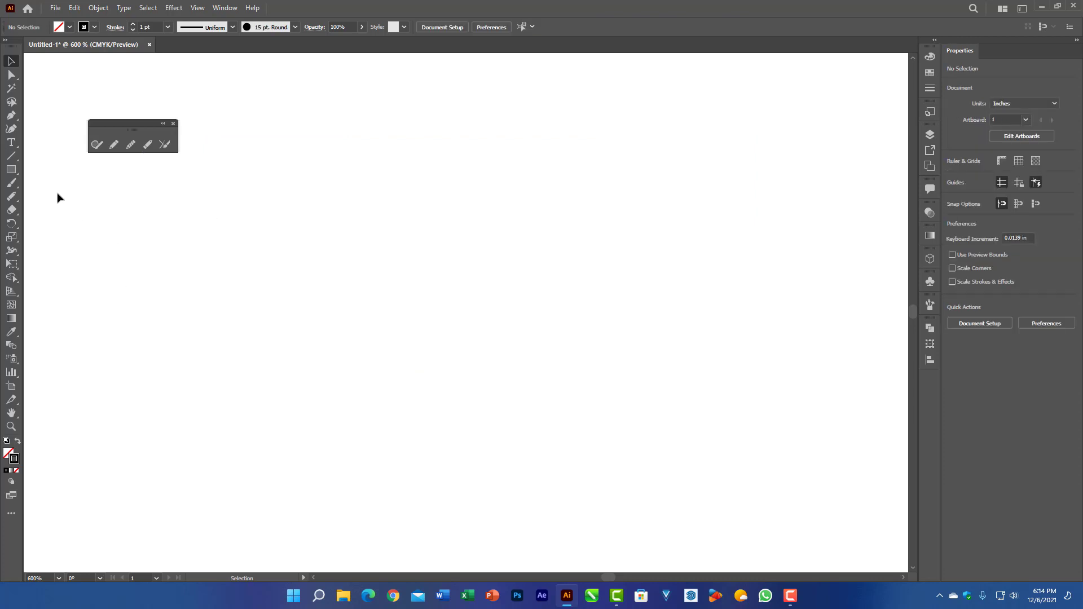
{"action": "left_click", "coordinate": [11, 155]}
{"action": "left_click", "coordinate": [463, 169]}
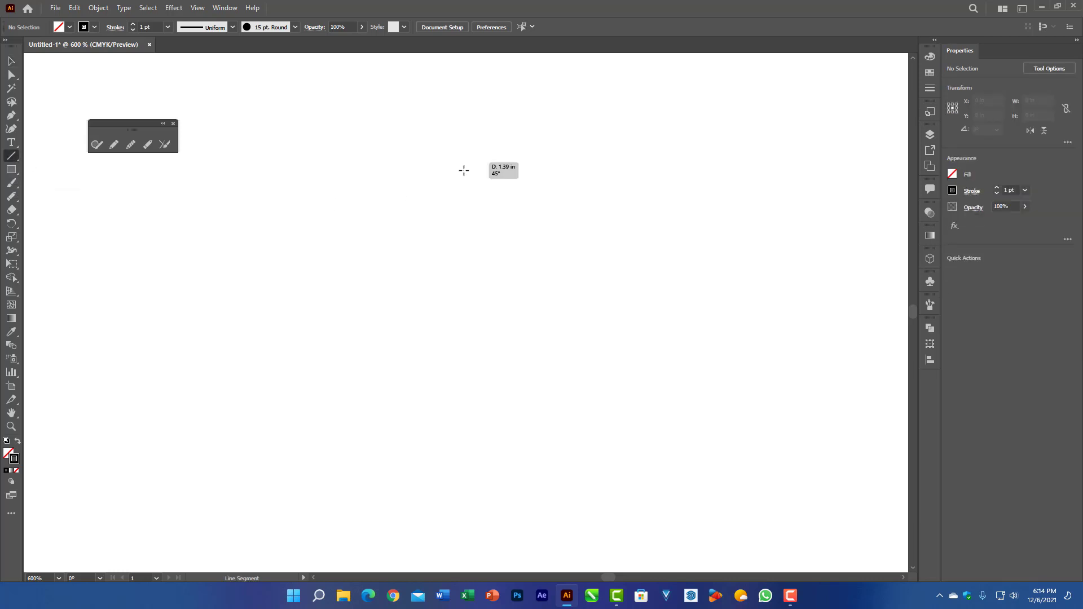
{"action": "left_click", "coordinate": [567, 328]}
{"action": "left_click_drag", "start_coordinate": [434, 143], "coordinate": [544, 308]}
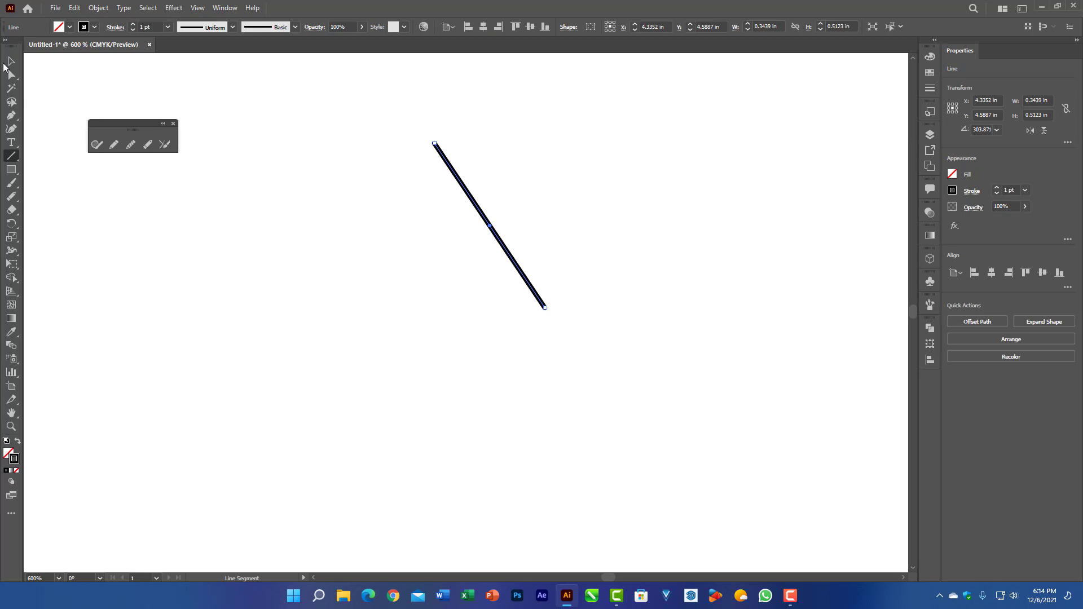
Move the diagonal line slightly down and to the left, and split it near its middle with the Path Eraser tool.
{"action": "left_click", "coordinate": [11, 61]}
{"action": "left_click", "coordinate": [530, 187]}
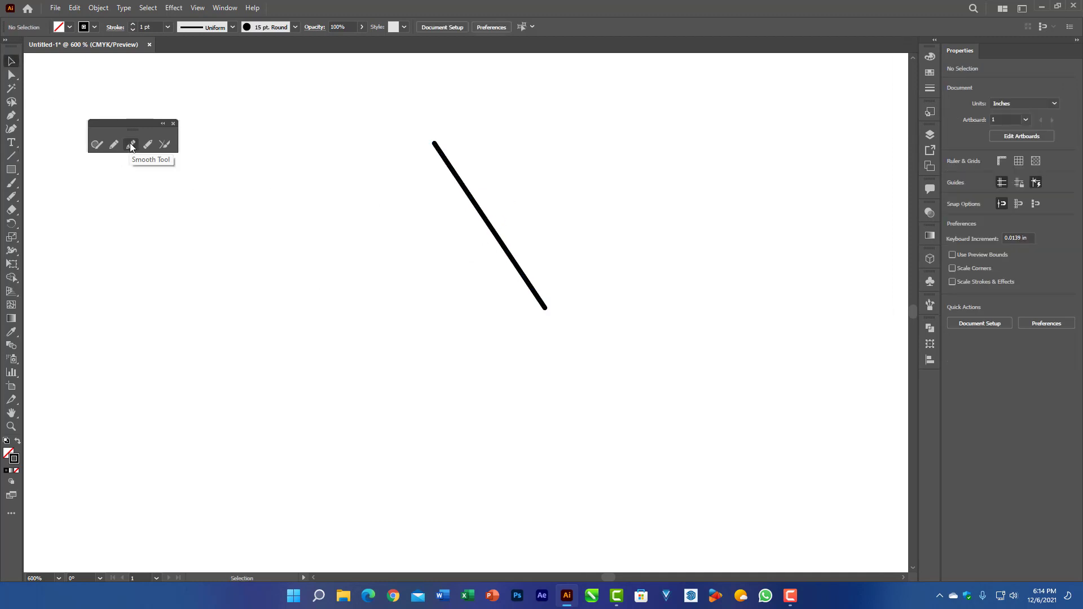
{"action": "left_click", "coordinate": [148, 144]}
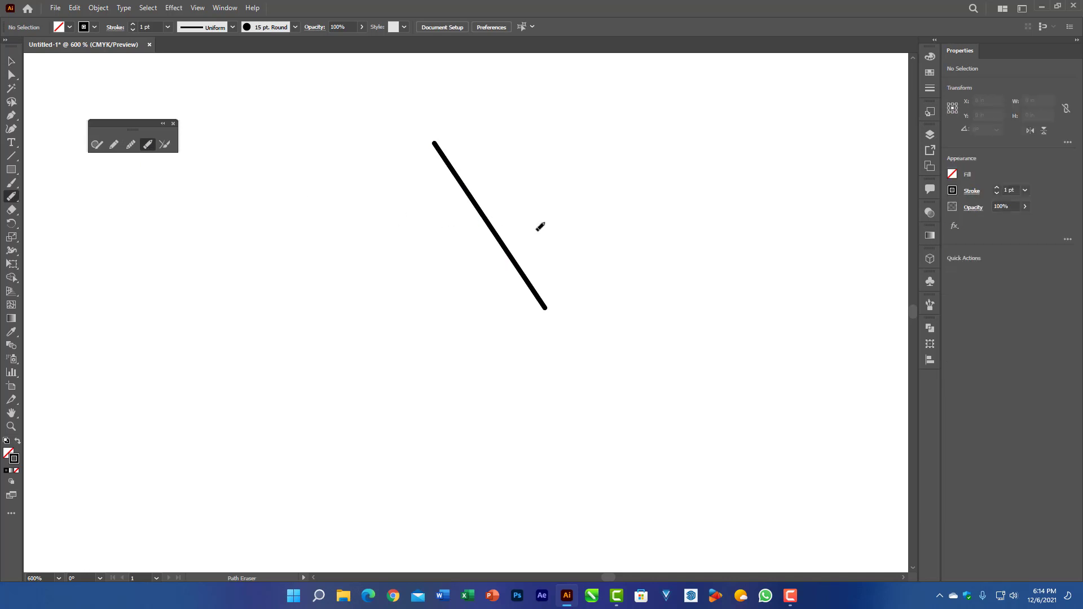
{"action": "left_click", "coordinate": [11, 61]}
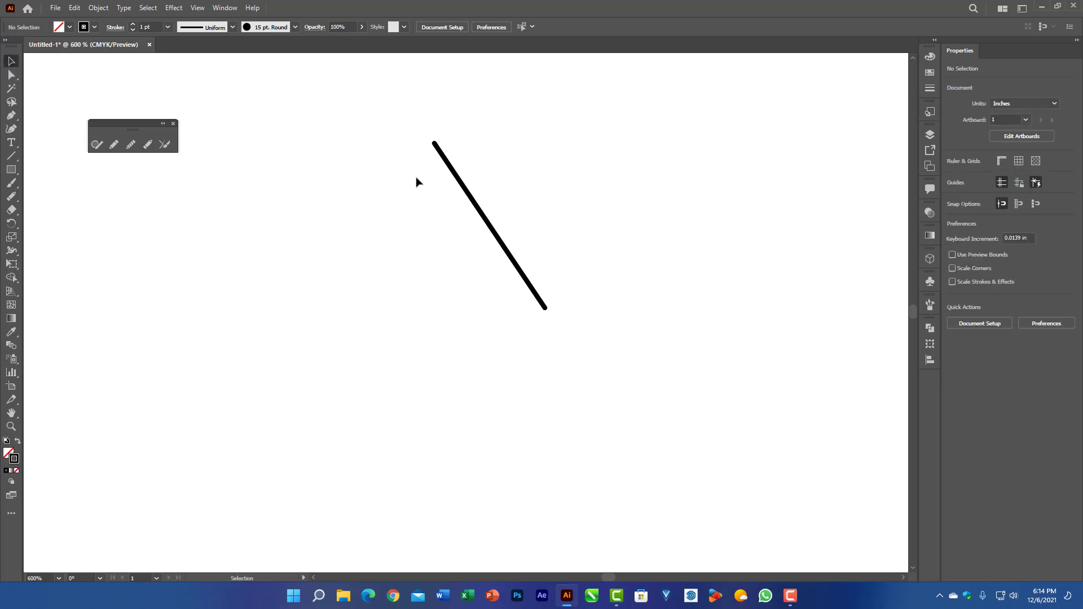
{"action": "left_click_drag", "start_coordinate": [415, 179], "coordinate": [490, 279]}
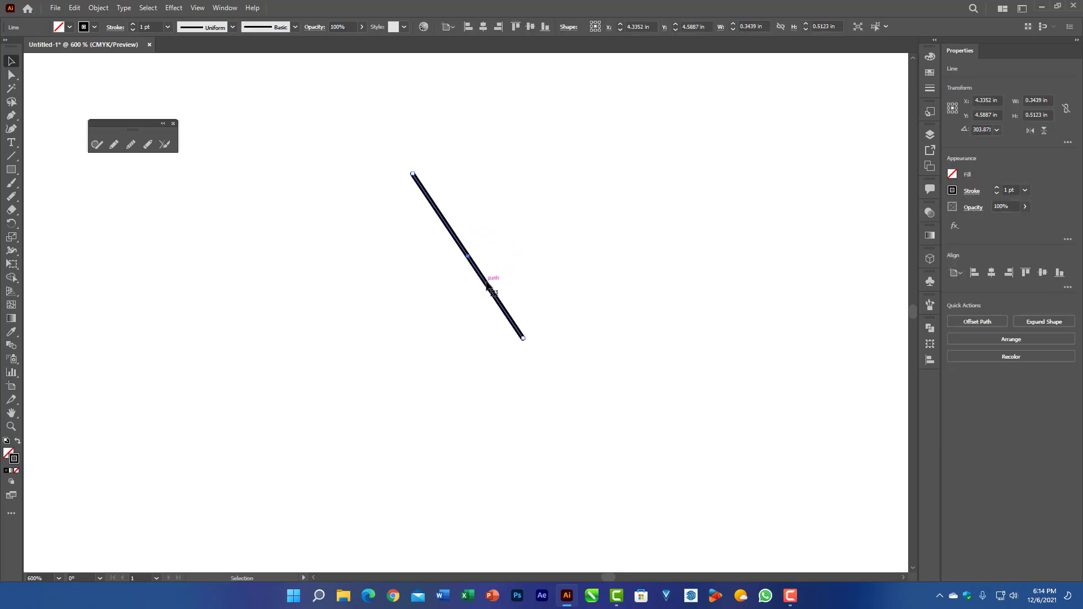
{"action": "left_click", "coordinate": [147, 144]}
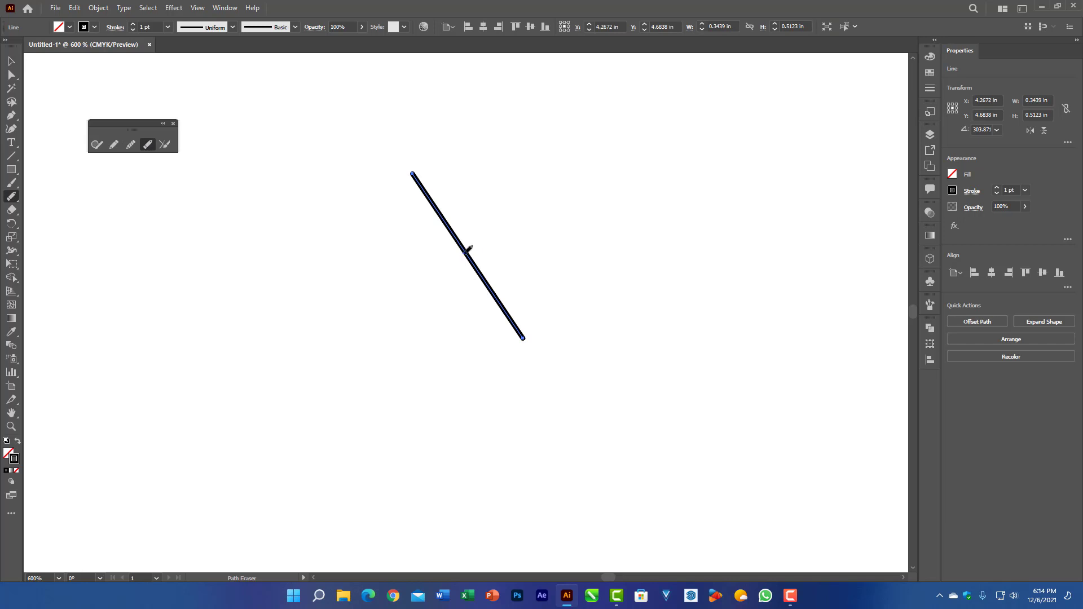
{"action": "left_click_drag", "start_coordinate": [468, 248], "coordinate": [438, 257]}
Move the two halves of the split line apart and delete them both.
{"action": "left_click", "coordinate": [11, 61]}
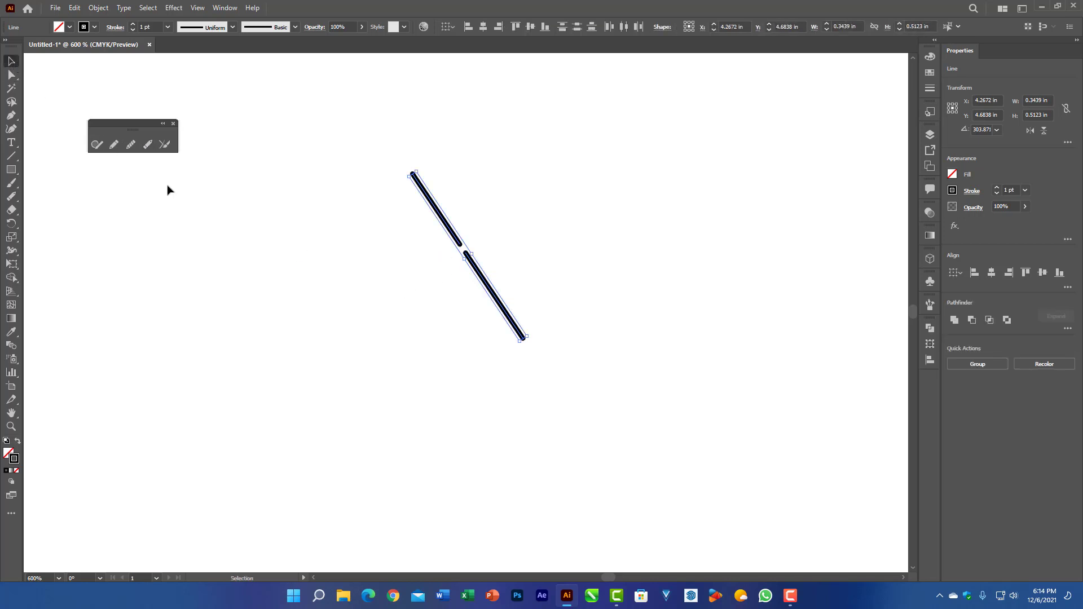
{"action": "left_click_drag", "start_coordinate": [489, 286], "coordinate": [395, 310]}
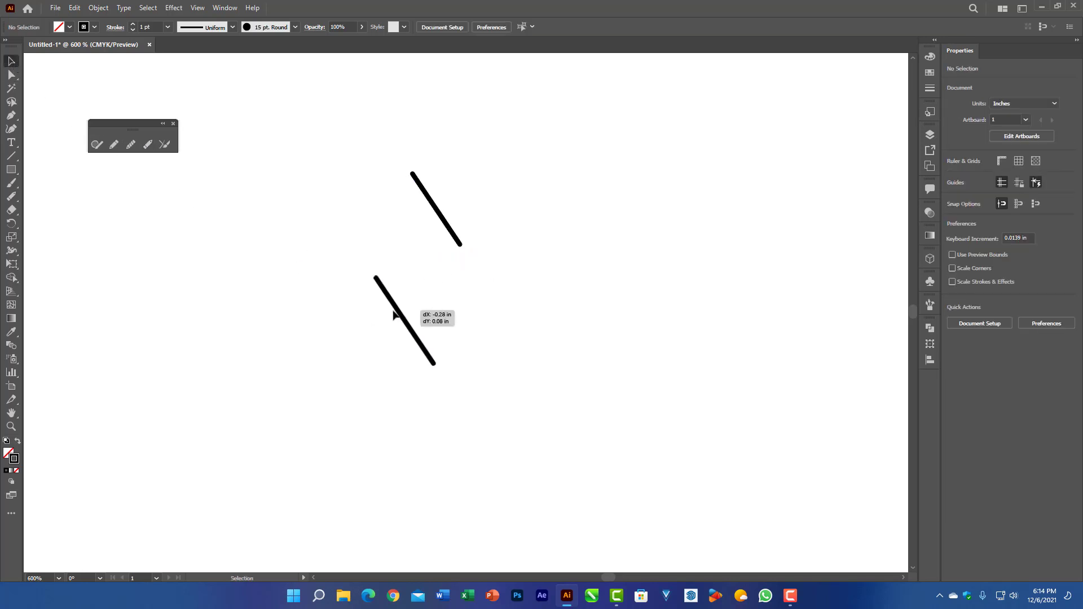
{"action": "left_click_drag", "start_coordinate": [448, 234], "coordinate": [445, 280]}
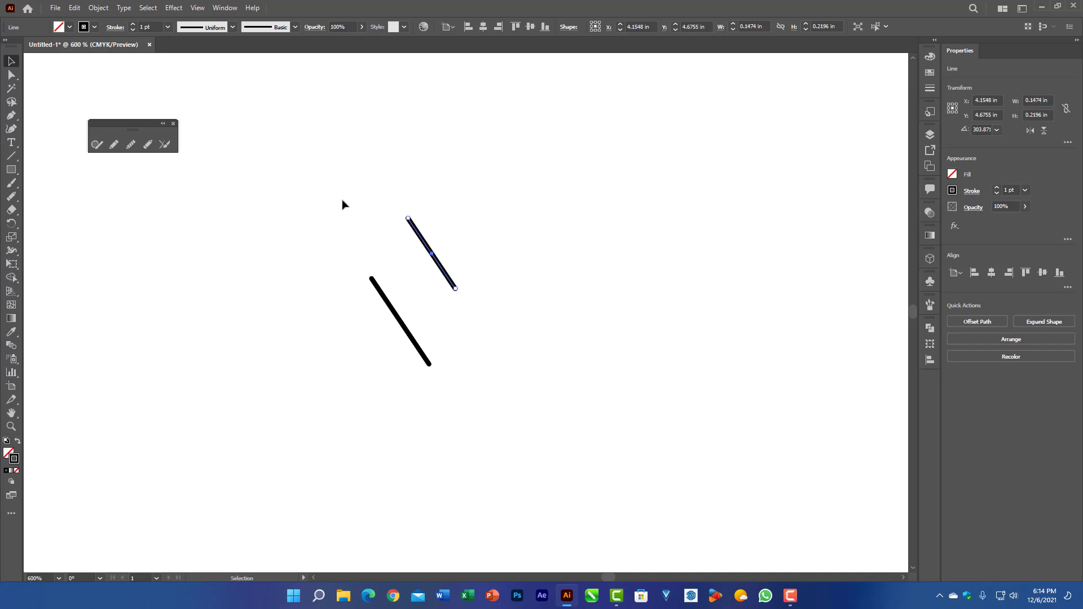
{"action": "left_click_drag", "start_coordinate": [342, 204], "coordinate": [504, 383]}
{"action": "key", "text": "Delete"}
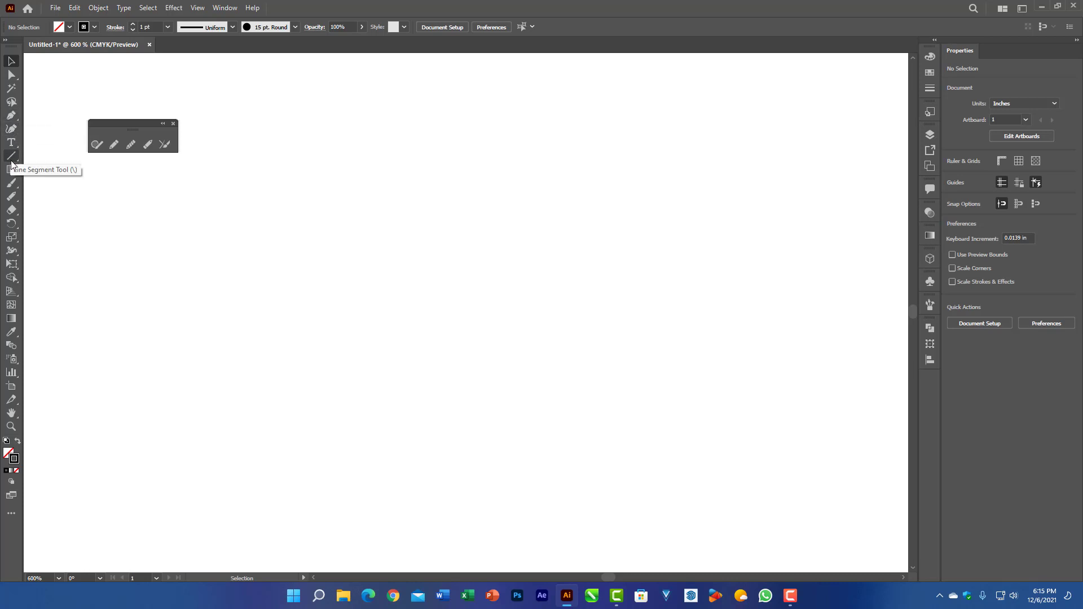
Set up the Paintbrush tool with the 5 pt. Round brush and a 0.5 pt stroke.
{"action": "left_click", "coordinate": [11, 183]}
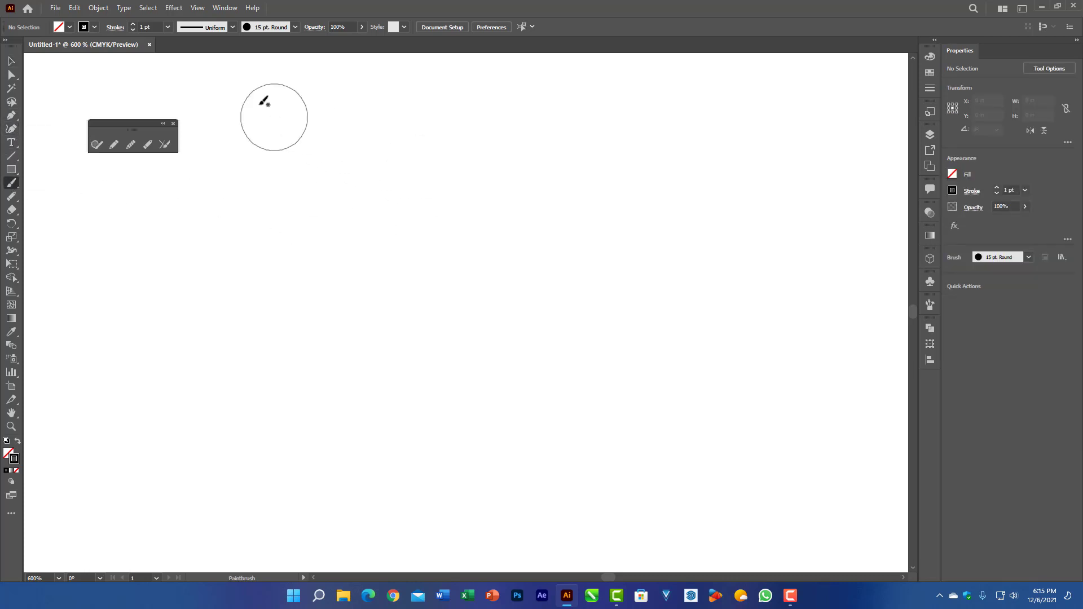
{"action": "left_click", "coordinate": [295, 27]}
{"action": "left_click", "coordinate": [194, 53]}
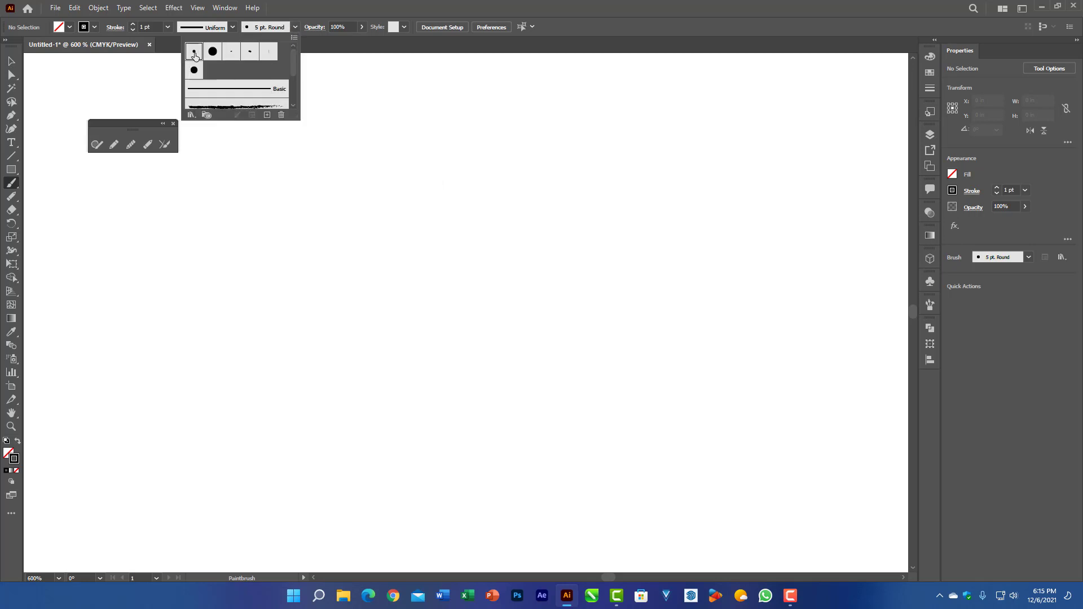
{"action": "left_click", "coordinate": [475, 193]}
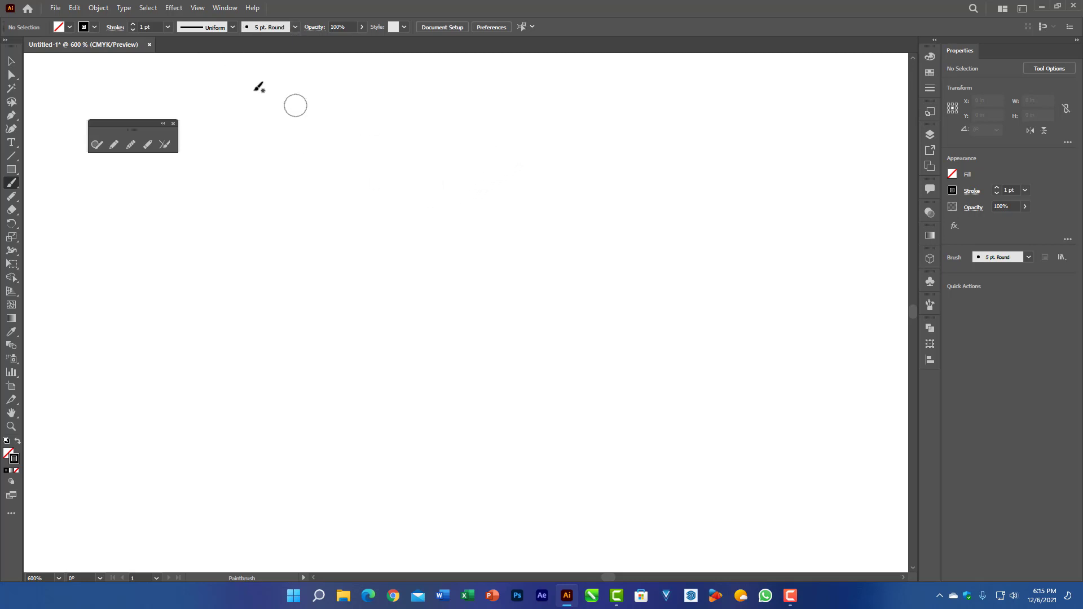
{"action": "left_click", "coordinate": [294, 28]}
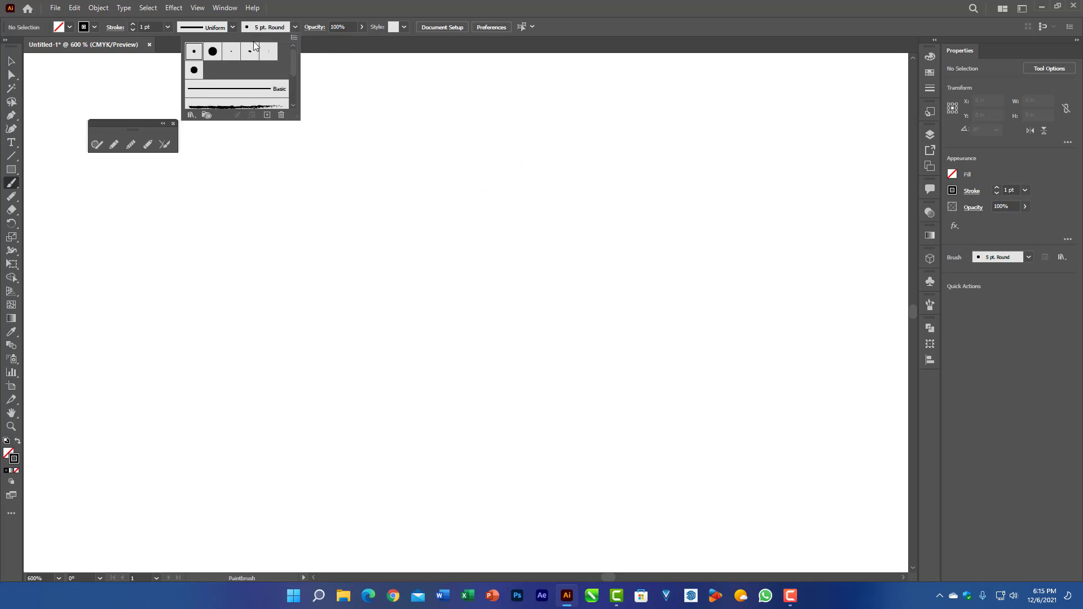
{"action": "left_click", "coordinate": [167, 27]}
{"action": "left_click", "coordinate": [167, 27]}
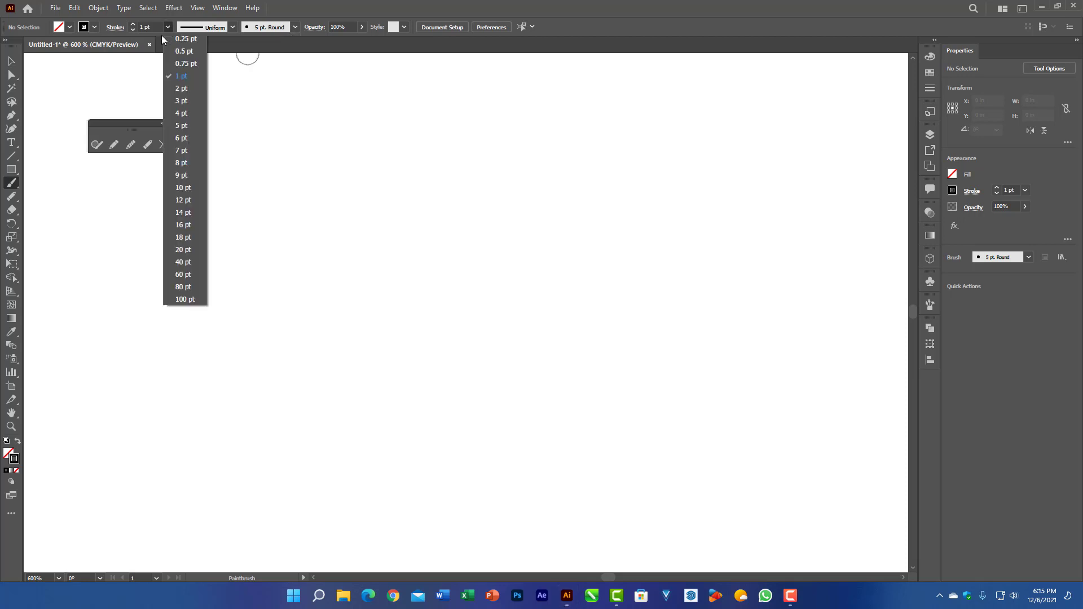
{"action": "left_click", "coordinate": [184, 51]}
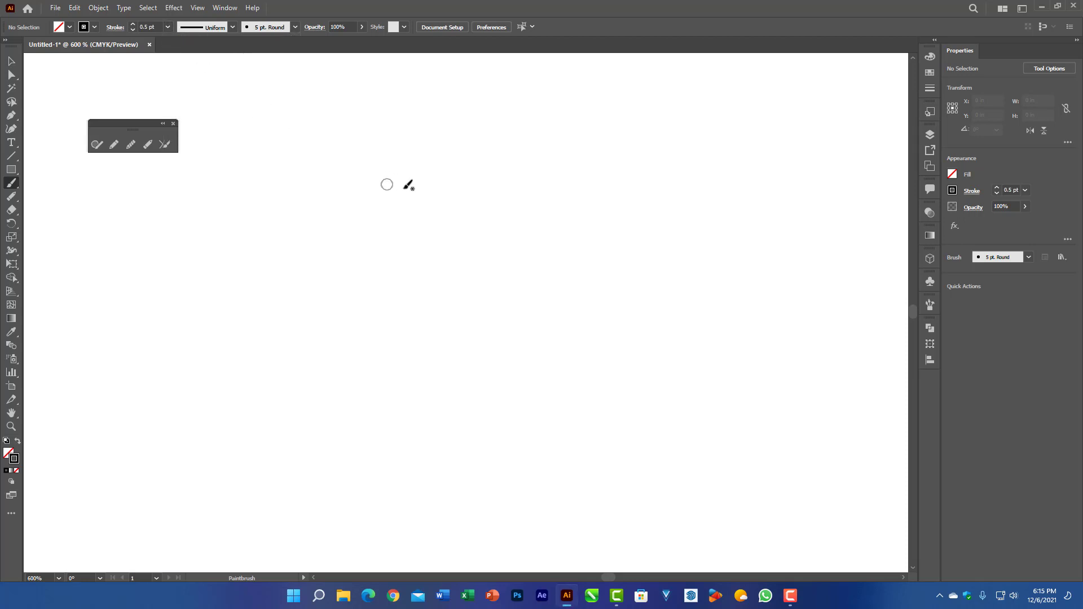
Paint a rising curve crossed by a U-shaped stroke, and trim the overhanging ends at both crossings with the Join tool.
{"action": "mouse_move", "coordinate": [589, 129]}
{"action": "left_mouse_down"}
{"action": "mouse_move", "coordinate": [561, 166]}
{"action": "mouse_move", "coordinate": [394, 251]}
{"action": "mouse_move", "coordinate": [264, 269]}
{"action": "mouse_move", "coordinate": [184, 263]}
{"action": "left_mouse_up"}
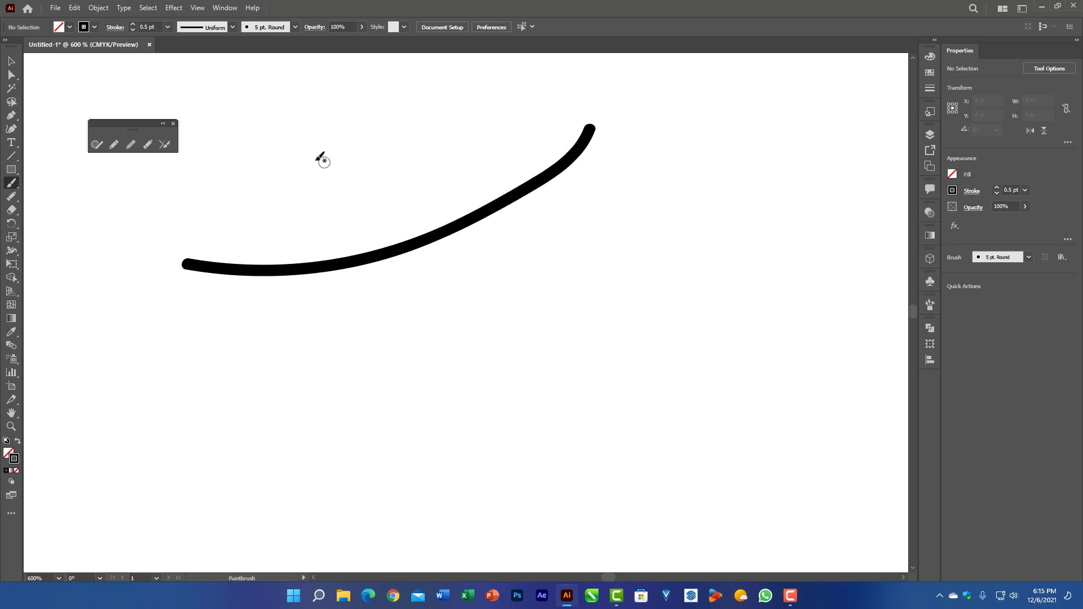
{"action": "mouse_move", "coordinate": [272, 154]}
{"action": "left_mouse_down"}
{"action": "mouse_move", "coordinate": [254, 204]}
{"action": "mouse_move", "coordinate": [253, 262]}
{"action": "mouse_move", "coordinate": [269, 311]}
{"action": "mouse_move", "coordinate": [317, 348]}
{"action": "mouse_move", "coordinate": [395, 354]}
{"action": "mouse_move", "coordinate": [464, 317]}
{"action": "mouse_move", "coordinate": [499, 258]}
{"action": "mouse_move", "coordinate": [495, 153]}
{"action": "left_mouse_up"}
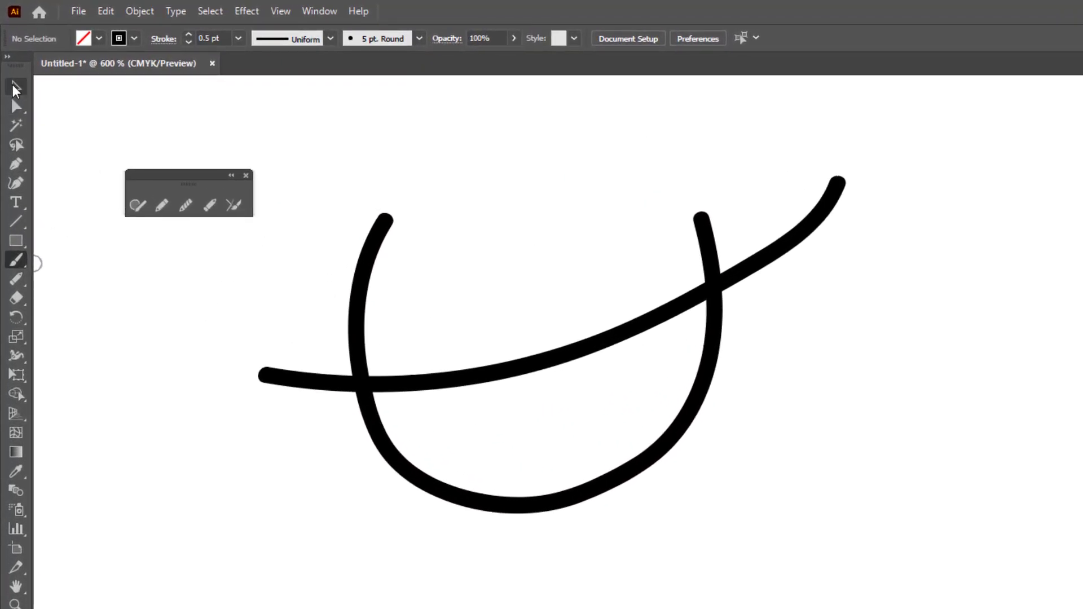
{"action": "left_click", "coordinate": [232, 204]}
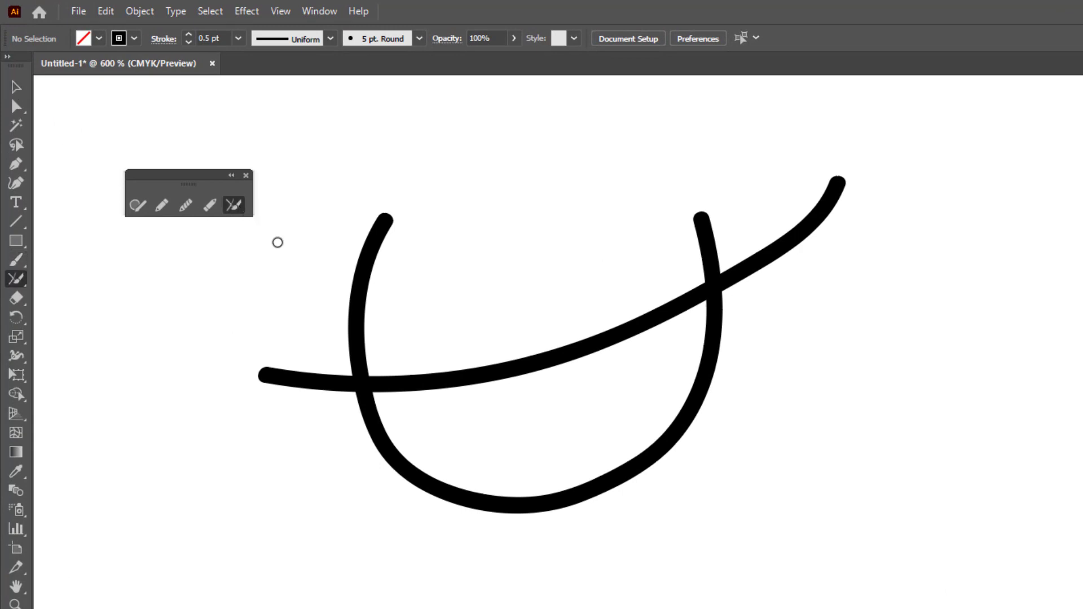
{"action": "mouse_move", "coordinate": [412, 232]}
{"action": "left_mouse_down"}
{"action": "mouse_move", "coordinate": [336, 327]}
{"action": "mouse_move", "coordinate": [291, 424]}
{"action": "left_mouse_up"}
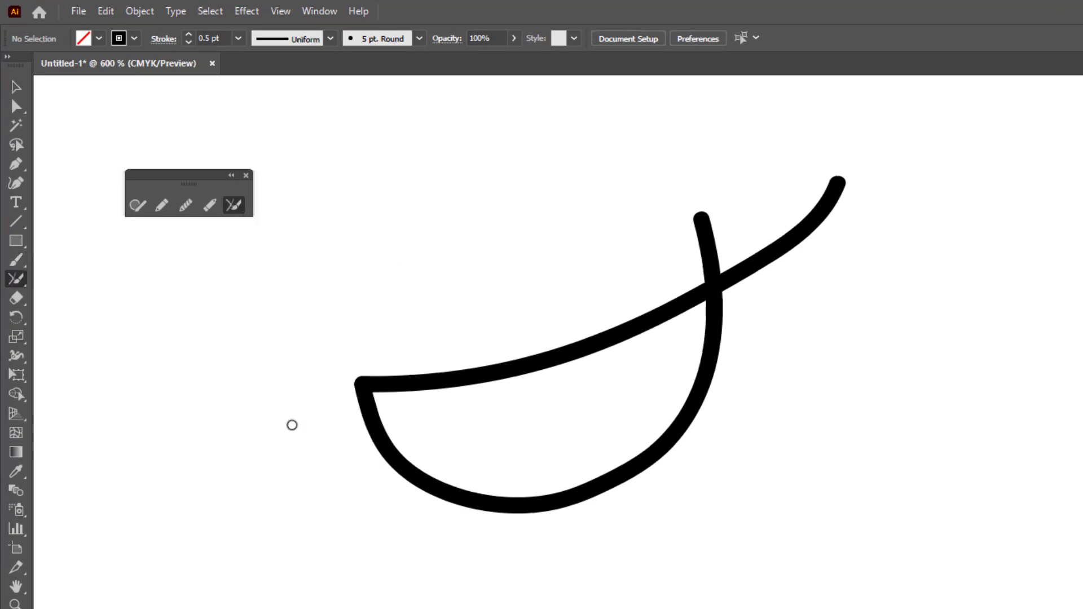
{"action": "mouse_move", "coordinate": [676, 252]}
{"action": "left_mouse_down"}
{"action": "mouse_move", "coordinate": [712, 263]}
{"action": "mouse_move", "coordinate": [753, 311]}
{"action": "left_mouse_up"}
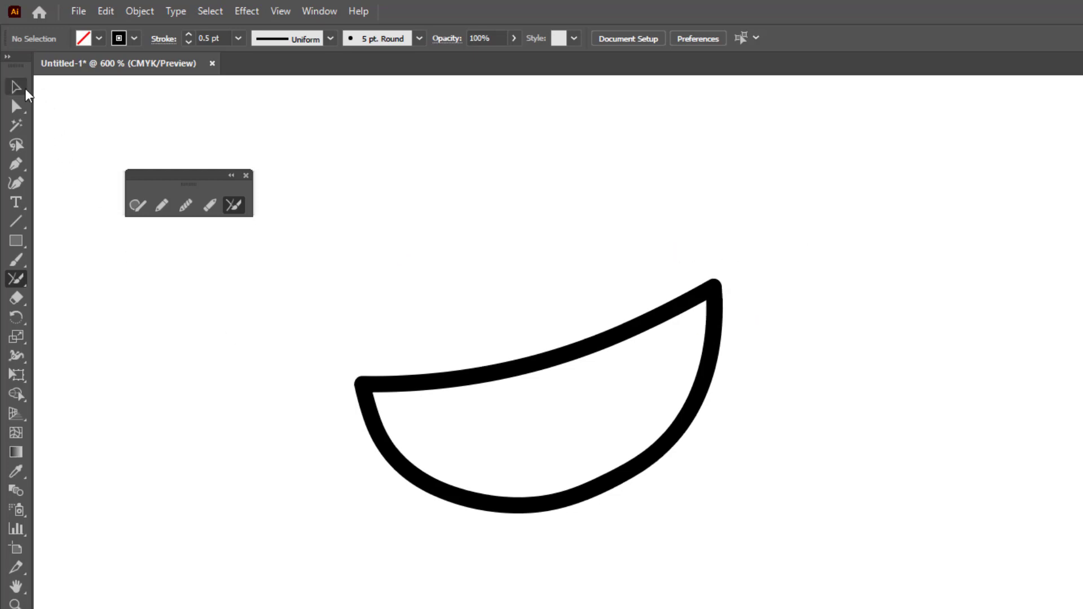
Move the joined crescent-like shape up and to the right.
{"action": "key", "text": "v"}
{"action": "left_click_drag", "start_coordinate": [555, 364], "coordinate": [639, 325]}
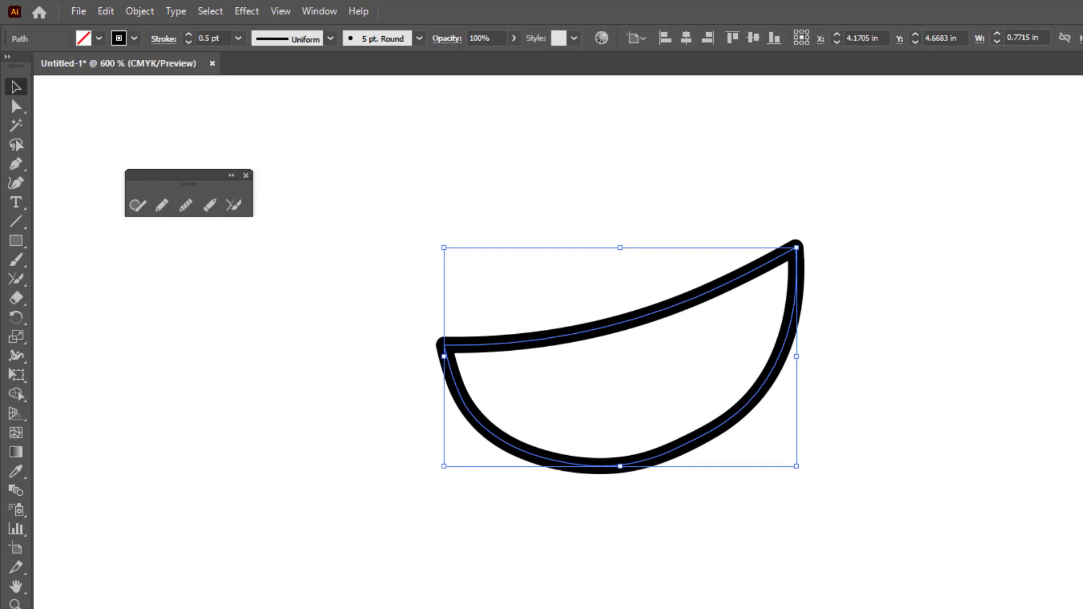
{"action": "left_click_drag", "start_coordinate": [647, 416], "coordinate": [664, 418]}
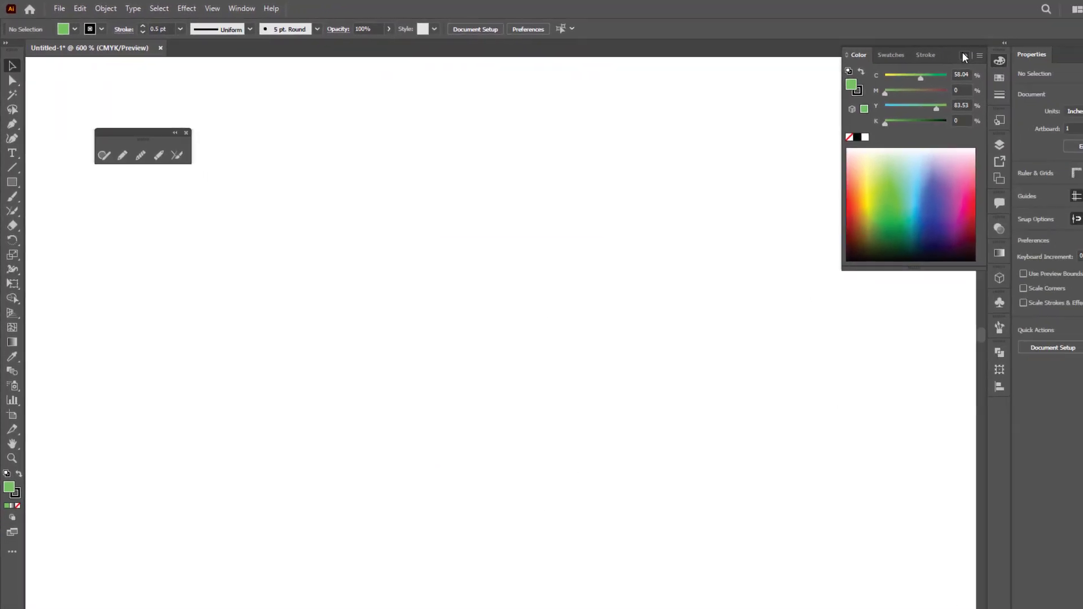
Set the view to 200% and switch to the Pencil tool.
{"action": "key", "text": "ctrl+minus"}
{"action": "key", "text": "ctrl+minus"}
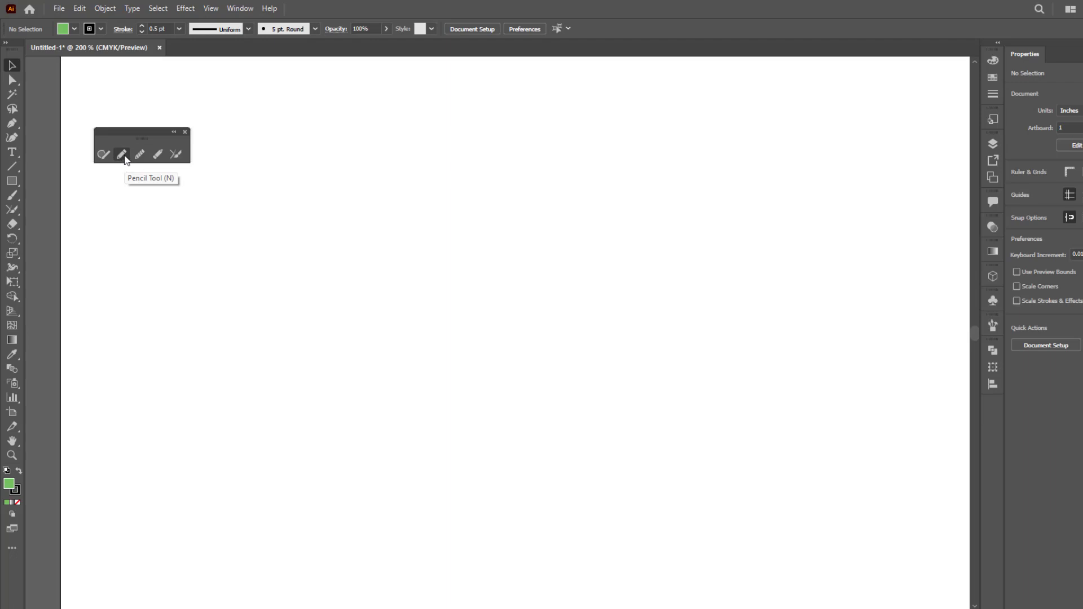
{"action": "left_click", "coordinate": [121, 154]}
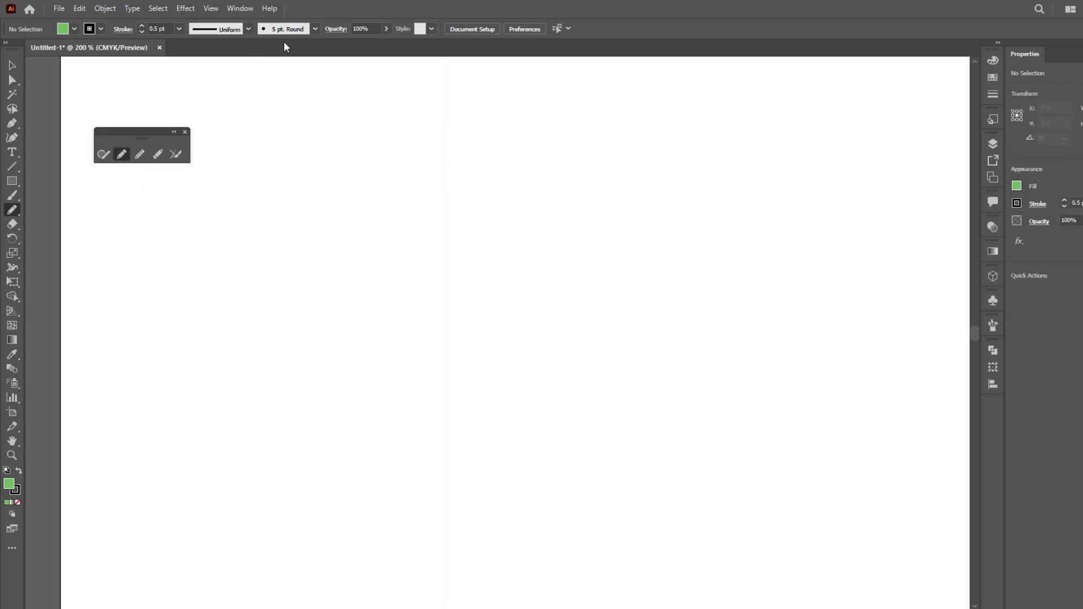
{"action": "left_click", "coordinate": [315, 31]}
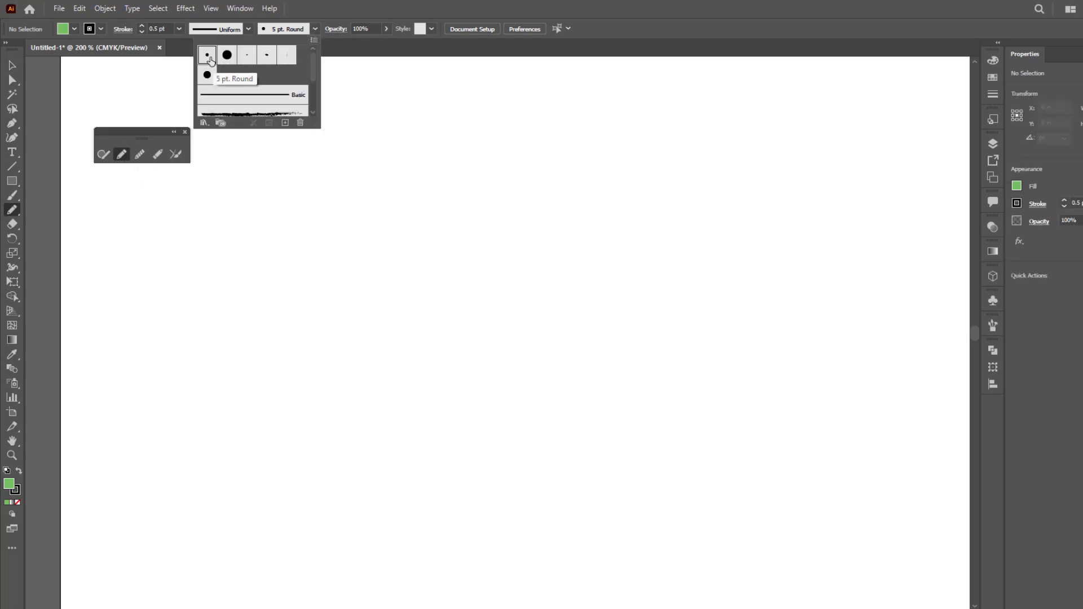
{"action": "left_click", "coordinate": [546, 237]}
{"action": "left_click_drag", "start_coordinate": [561, 217], "coordinate": [511, 280]}
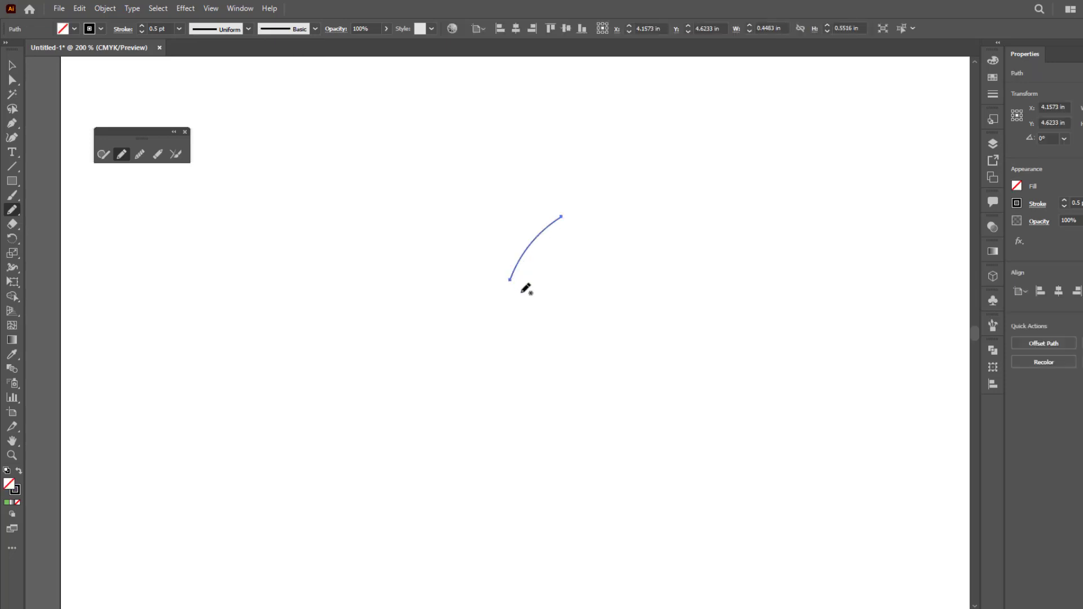
{"action": "key", "text": "ctrl+z"}
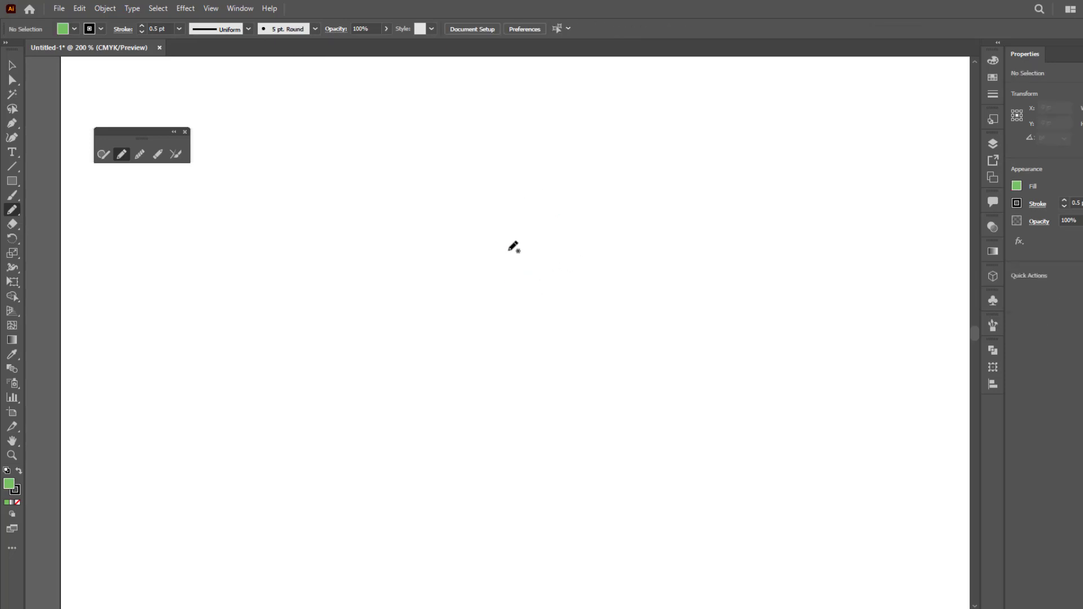
Sketch a head outline with overlapping ends: a domed top, two pointed ears and a tapered jaw about 2.13 in wide and 1.83 in tall.
{"action": "mouse_move", "coordinate": [445, 239]}
{"action": "left_mouse_down"}
{"action": "mouse_move", "coordinate": [498, 226]}
{"action": "mouse_move", "coordinate": [555, 237]}
{"action": "mouse_move", "coordinate": [589, 253]}
{"action": "mouse_move", "coordinate": [571, 263]}
{"action": "mouse_move", "coordinate": [635, 196]}
{"action": "mouse_move", "coordinate": [647, 295]}
{"action": "mouse_move", "coordinate": [620, 344]}
{"action": "left_mouse_up"}
{"action": "mouse_move", "coordinate": [466, 283]}
{"action": "left_mouse_down"}
{"action": "mouse_move", "coordinate": [413, 218]}
{"action": "mouse_move", "coordinate": [379, 197]}
{"action": "mouse_move", "coordinate": [393, 241]}
{"action": "mouse_move", "coordinate": [391, 293]}
{"action": "mouse_move", "coordinate": [414, 325]}
{"action": "mouse_move", "coordinate": [398, 325]}
{"action": "mouse_move", "coordinate": [394, 359]}
{"action": "mouse_move", "coordinate": [403, 402]}
{"action": "mouse_move", "coordinate": [446, 481]}
{"action": "mouse_move", "coordinate": [482, 515]}
{"action": "mouse_move", "coordinate": [518, 509]}
{"action": "mouse_move", "coordinate": [601, 420]}
{"action": "mouse_move", "coordinate": [638, 353]}
{"action": "mouse_move", "coordinate": [628, 325]}
{"action": "left_mouse_up"}
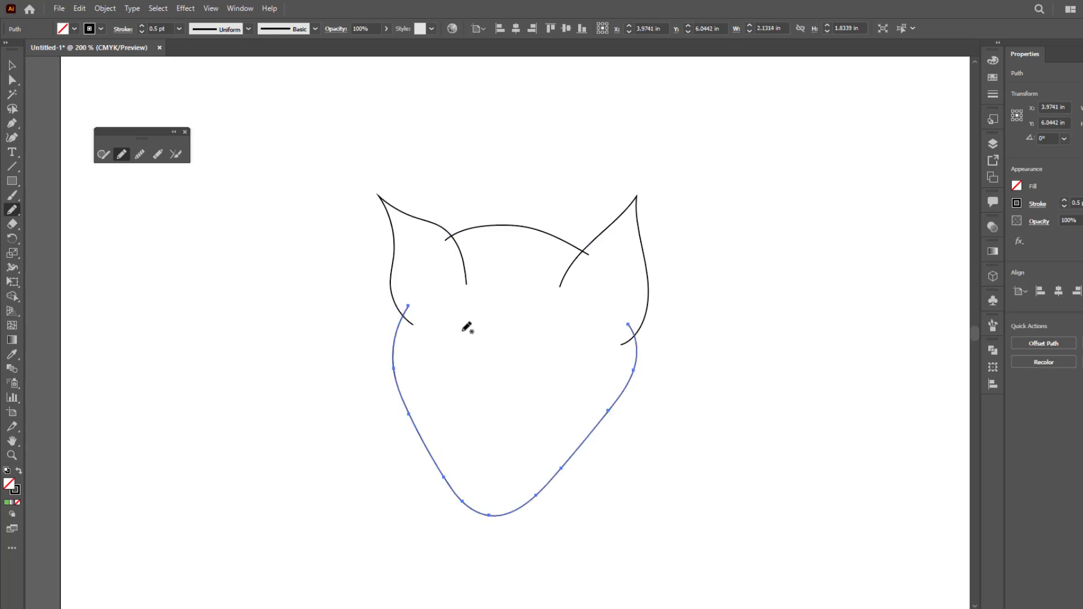
Sketch two eyes with an arched brow line each, a nose and a slanted mouth inside the head.
{"action": "mouse_move", "coordinate": [453, 318]}
{"action": "left_mouse_down"}
{"action": "mouse_move", "coordinate": [529, 375]}
{"action": "mouse_move", "coordinate": [484, 321]}
{"action": "left_mouse_up"}
{"action": "mouse_move", "coordinate": [572, 318]}
{"action": "left_mouse_down"}
{"action": "mouse_move", "coordinate": [556, 322]}
{"action": "mouse_move", "coordinate": [526, 370]}
{"action": "left_mouse_up"}
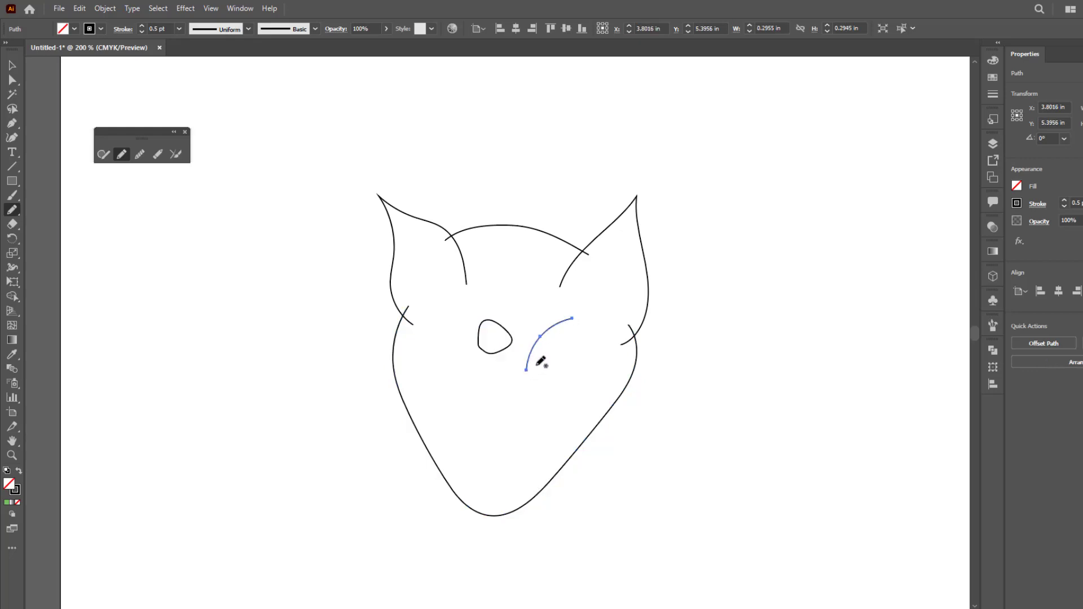
{"action": "mouse_move", "coordinate": [554, 337]}
{"action": "left_mouse_down"}
{"action": "mouse_move", "coordinate": [548, 361]}
{"action": "mouse_move", "coordinate": [568, 340]}
{"action": "mouse_move", "coordinate": [543, 339]}
{"action": "left_mouse_up"}
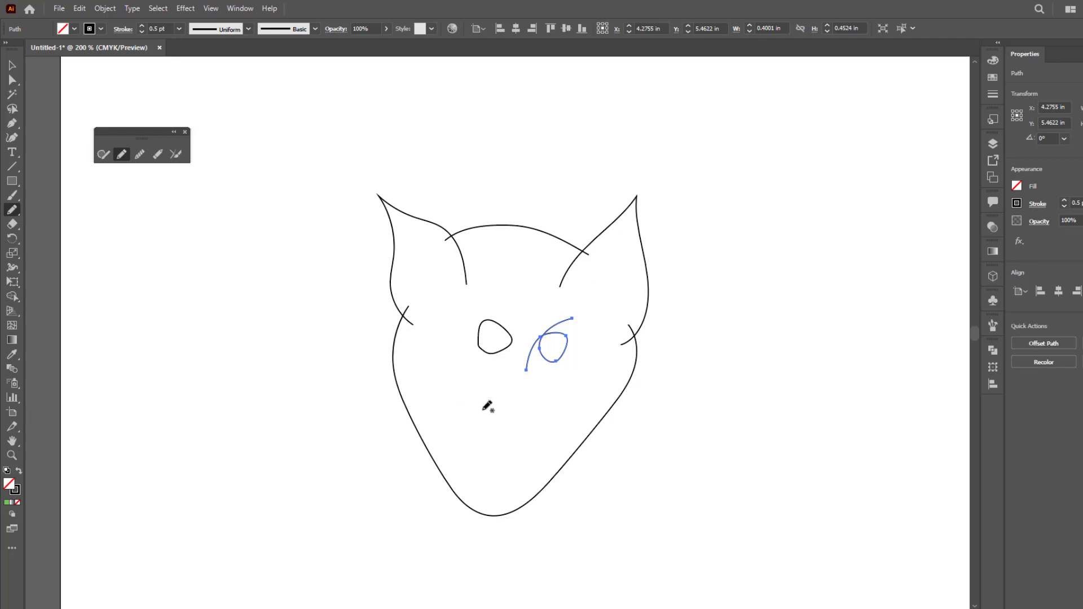
{"action": "mouse_move", "coordinate": [488, 401]}
{"action": "left_mouse_down"}
{"action": "mouse_move", "coordinate": [503, 443]}
{"action": "mouse_move", "coordinate": [534, 410]}
{"action": "left_mouse_up"}
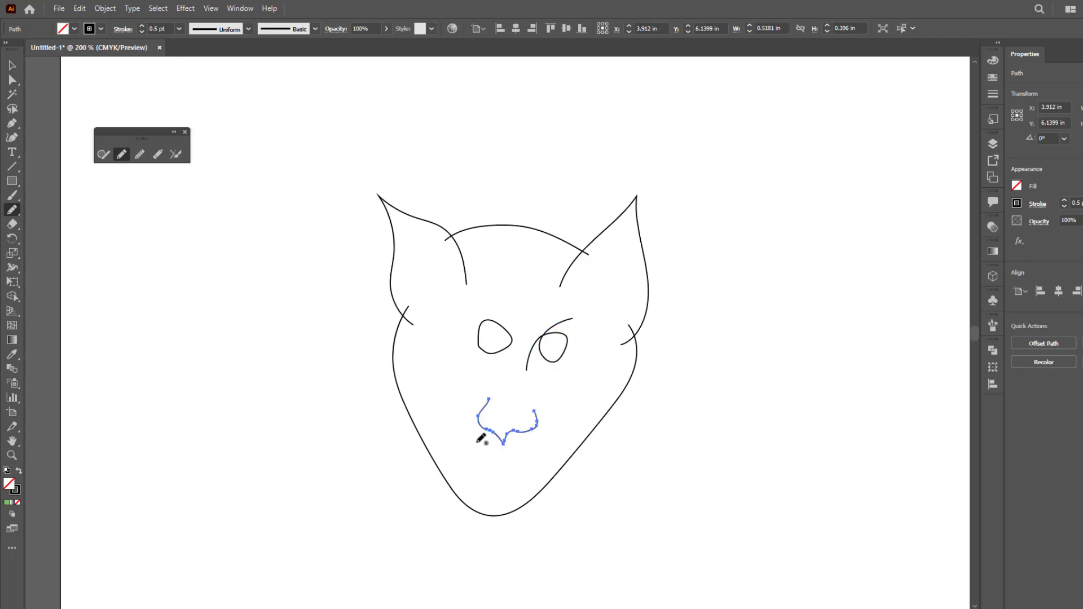
{"action": "mouse_move", "coordinate": [518, 467]}
{"action": "left_mouse_down"}
{"action": "mouse_move", "coordinate": [501, 447]}
{"action": "mouse_move", "coordinate": [461, 436]}
{"action": "left_mouse_up"}
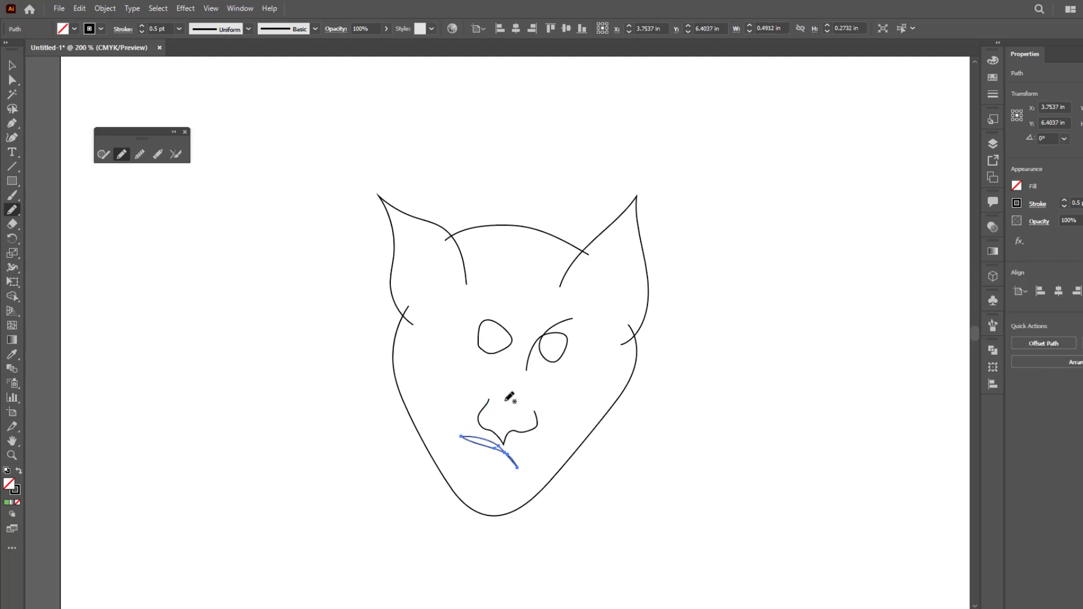
{"action": "mouse_move", "coordinate": [510, 314]}
{"action": "left_mouse_down"}
{"action": "mouse_move", "coordinate": [470, 305]}
{"action": "mouse_move", "coordinate": [457, 327]}
{"action": "left_mouse_up"}
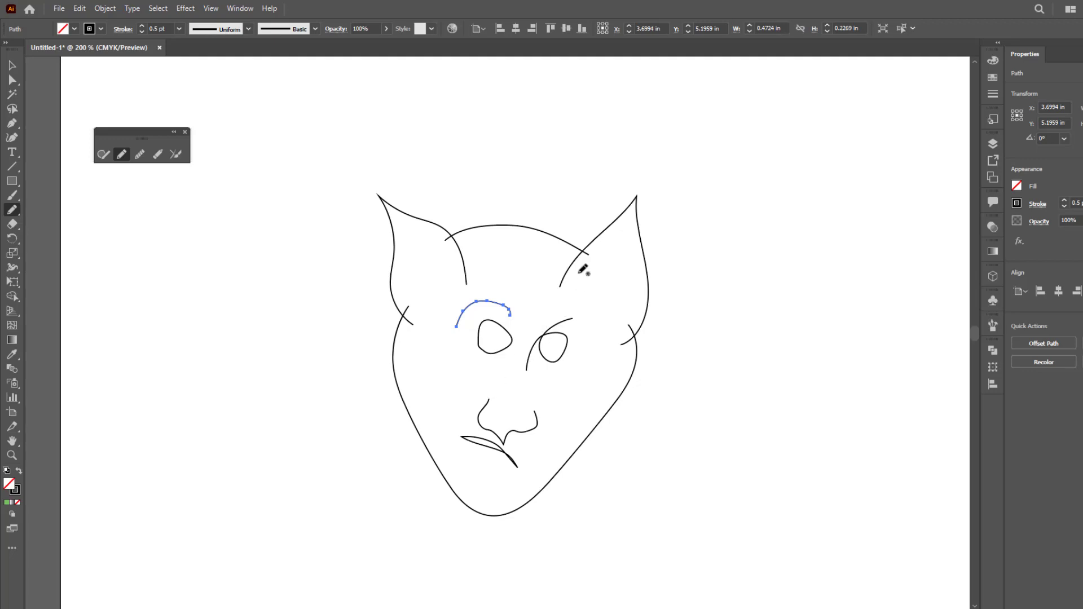
Trim the overlapping line ends with the Join tool where both ears meet the top of the head and the jaw.
{"action": "scroll", "coordinate": [568, 279], "scroll_direction": "up", "scroll_amount": 2}
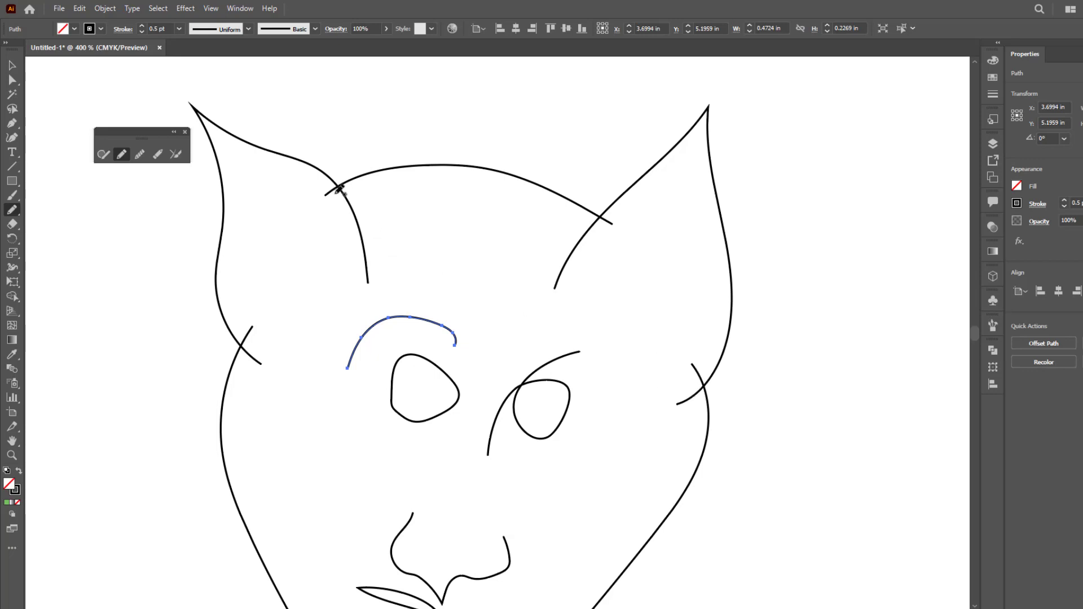
{"action": "left_click", "coordinate": [176, 155]}
{"action": "left_click_drag", "start_coordinate": [320, 190], "coordinate": [359, 193]}
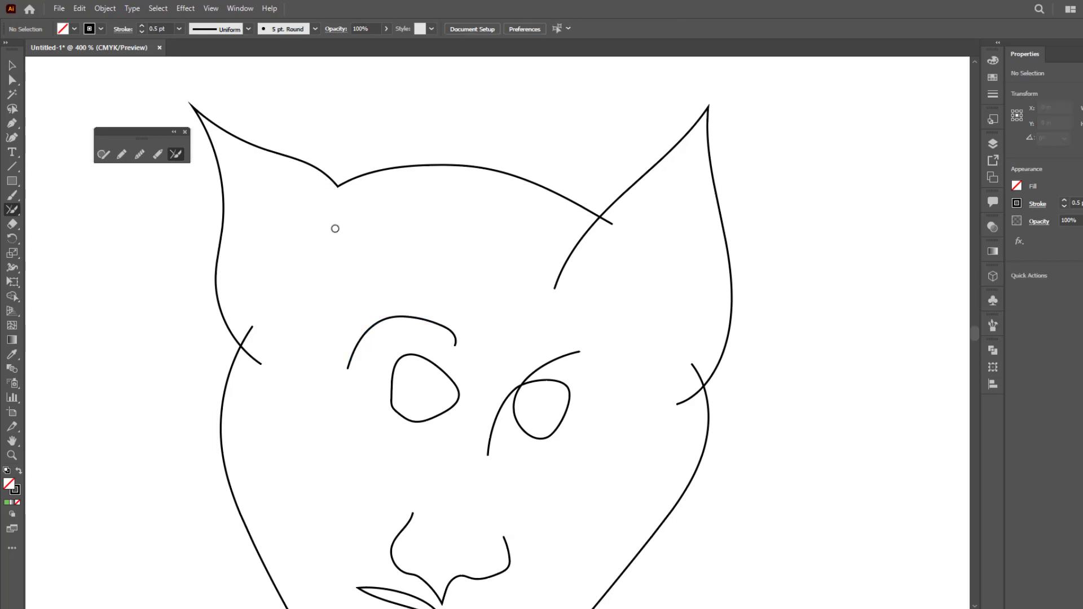
{"action": "left_click_drag", "start_coordinate": [246, 347], "coordinate": [248, 361]}
{"action": "left_click_drag", "start_coordinate": [608, 223], "coordinate": [619, 219]}
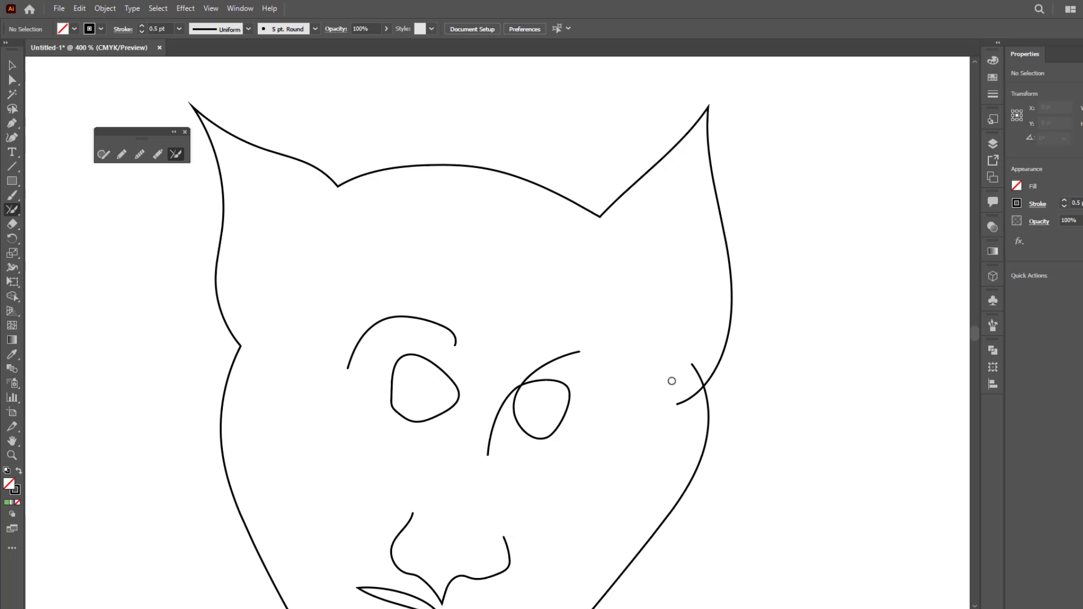
{"action": "left_click_drag", "start_coordinate": [695, 405], "coordinate": [696, 406]}
{"action": "scroll", "coordinate": [548, 320], "scroll_direction": "down", "scroll_amount": 2}
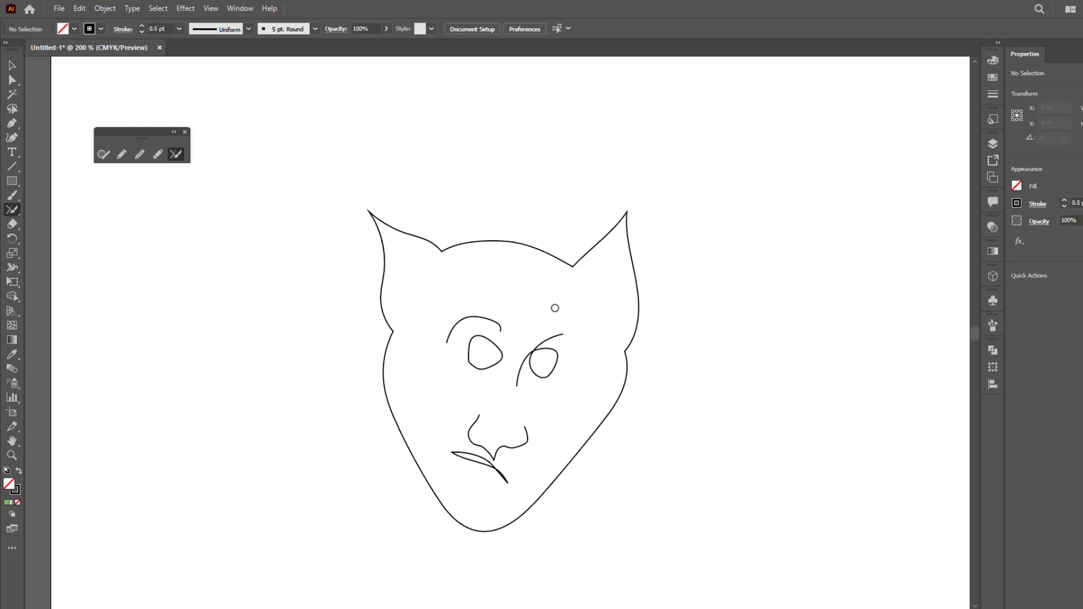
Delete the whole face sketch and switch to the Paintbrush tool.
{"action": "key", "text": "ctrl+a"}
{"action": "key", "text": "Delete"}
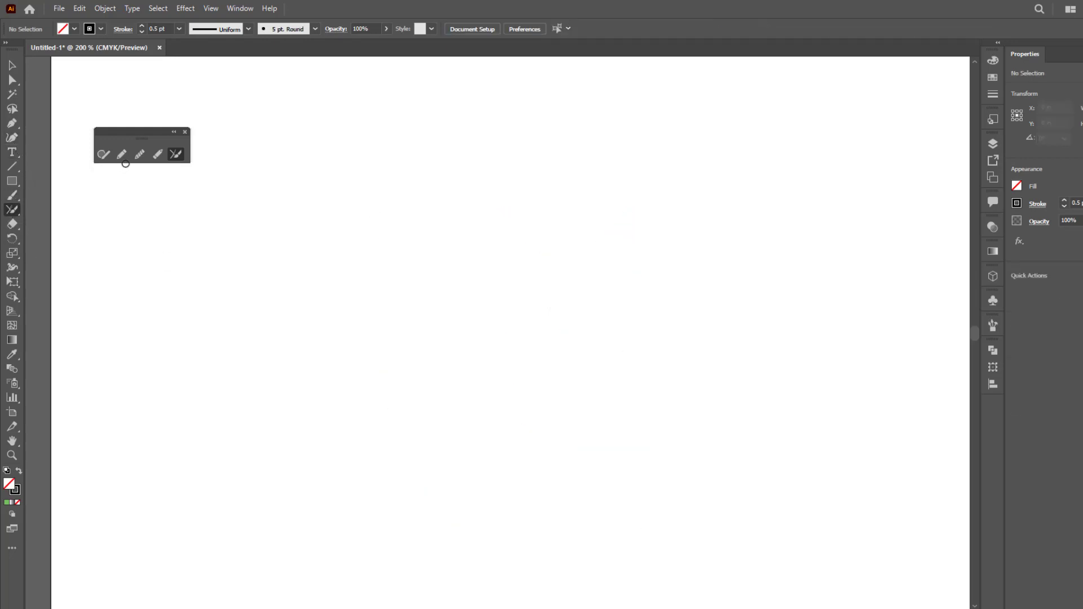
{"action": "left_click", "coordinate": [12, 196]}
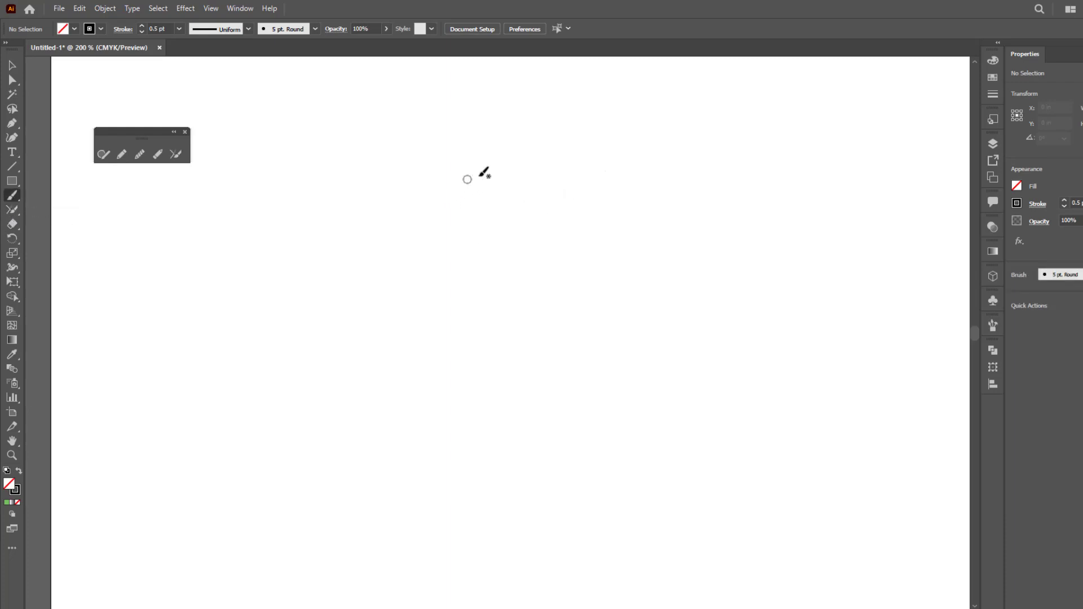
Paint an elephant's head with trunk, the back outline, the jaw line and the near front leg with a 1 pt stroke.
{"action": "mouse_move", "coordinate": [476, 148]}
{"action": "left_mouse_down"}
{"action": "mouse_move", "coordinate": [419, 171]}
{"action": "mouse_move", "coordinate": [402, 211]}
{"action": "mouse_move", "coordinate": [415, 413]}
{"action": "mouse_move", "coordinate": [383, 503]}
{"action": "mouse_move", "coordinate": [412, 486]}
{"action": "mouse_move", "coordinate": [445, 430]}
{"action": "mouse_move", "coordinate": [458, 327]}
{"action": "mouse_move", "coordinate": [492, 266]}
{"action": "left_mouse_up"}
{"action": "mouse_move", "coordinate": [464, 167]}
{"action": "left_mouse_down"}
{"action": "mouse_move", "coordinate": [491, 134]}
{"action": "mouse_move", "coordinate": [524, 128]}
{"action": "mouse_move", "coordinate": [601, 143]}
{"action": "mouse_move", "coordinate": [751, 121]}
{"action": "mouse_move", "coordinate": [832, 132]}
{"action": "mouse_move", "coordinate": [899, 191]}
{"action": "mouse_move", "coordinate": [923, 264]}
{"action": "mouse_move", "coordinate": [922, 346]}
{"action": "mouse_move", "coordinate": [873, 492]}
{"action": "left_mouse_up"}
{"action": "left_click_drag", "start_coordinate": [456, 237], "coordinate": [516, 310]}
{"action": "mouse_move", "coordinate": [538, 264]}
{"action": "left_mouse_down"}
{"action": "mouse_move", "coordinate": [511, 359]}
{"action": "mouse_move", "coordinate": [519, 459]}
{"action": "mouse_move", "coordinate": [496, 492]}
{"action": "mouse_move", "coordinate": [516, 497]}
{"action": "mouse_move", "coordinate": [539, 480]}
{"action": "mouse_move", "coordinate": [551, 431]}
{"action": "mouse_move", "coordinate": [585, 375]}
{"action": "mouse_move", "coordinate": [593, 294]}
{"action": "left_mouse_up"}
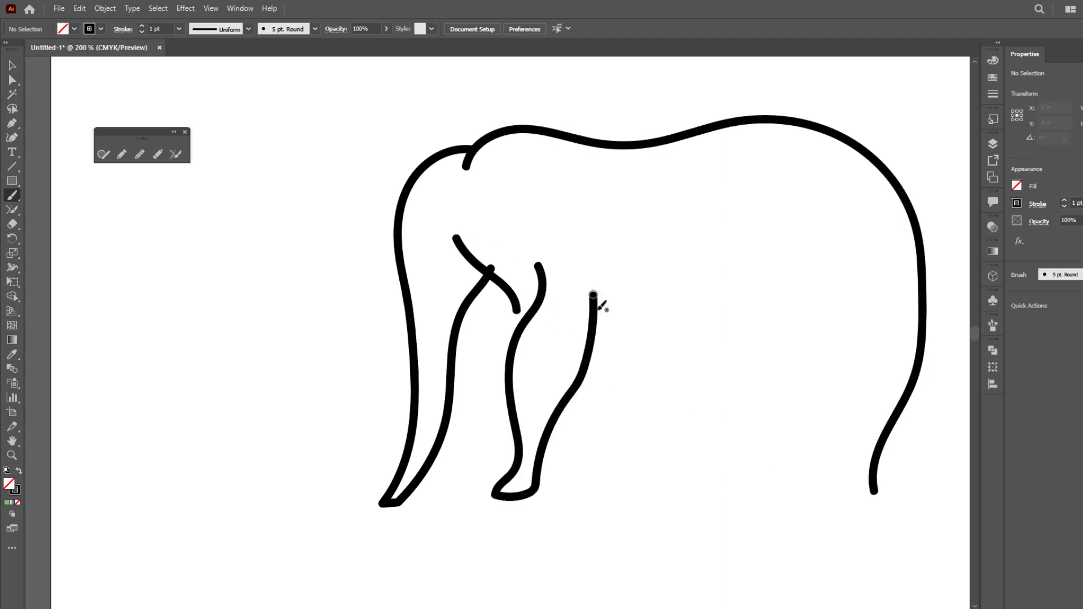
Paint the elephant's far front leg, the hind leg and a belly line that crosses the near front and hind legs.
{"action": "mouse_move", "coordinate": [505, 382]}
{"action": "left_mouse_down"}
{"action": "mouse_move", "coordinate": [465, 476]}
{"action": "mouse_move", "coordinate": [496, 470]}
{"action": "left_mouse_up"}
{"action": "mouse_move", "coordinate": [776, 270]}
{"action": "left_mouse_down"}
{"action": "mouse_move", "coordinate": [751, 341]}
{"action": "mouse_move", "coordinate": [839, 402]}
{"action": "mouse_move", "coordinate": [852, 456]}
{"action": "mouse_move", "coordinate": [829, 493]}
{"action": "mouse_move", "coordinate": [852, 504]}
{"action": "mouse_move", "coordinate": [872, 488]}
{"action": "left_mouse_up"}
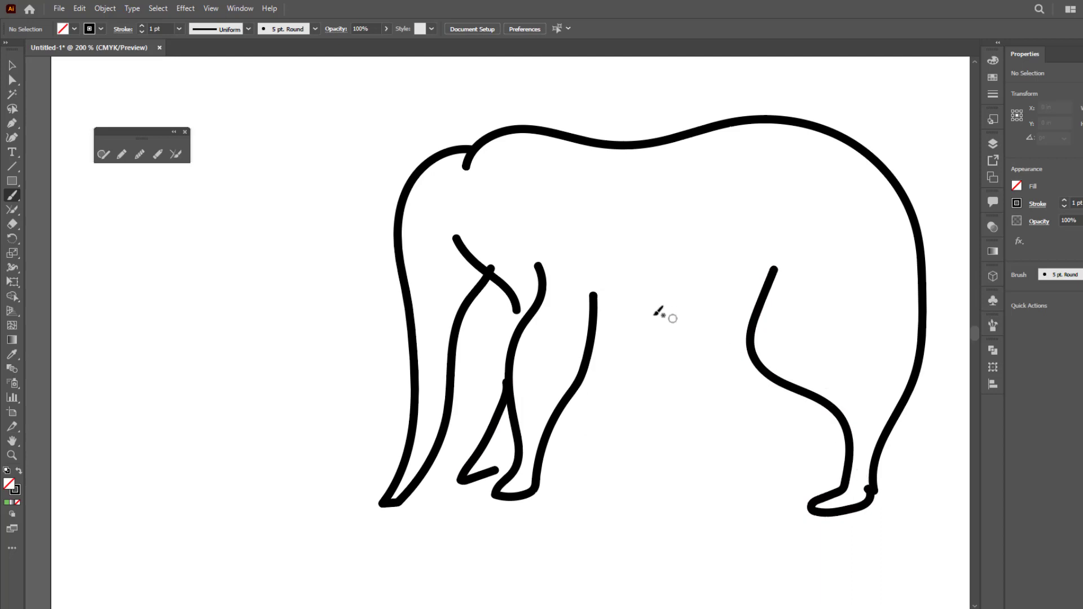
{"action": "mouse_move", "coordinate": [574, 311]}
{"action": "left_mouse_down"}
{"action": "mouse_move", "coordinate": [678, 328]}
{"action": "mouse_move", "coordinate": [740, 328]}
{"action": "mouse_move", "coordinate": [785, 310]}
{"action": "left_mouse_up"}
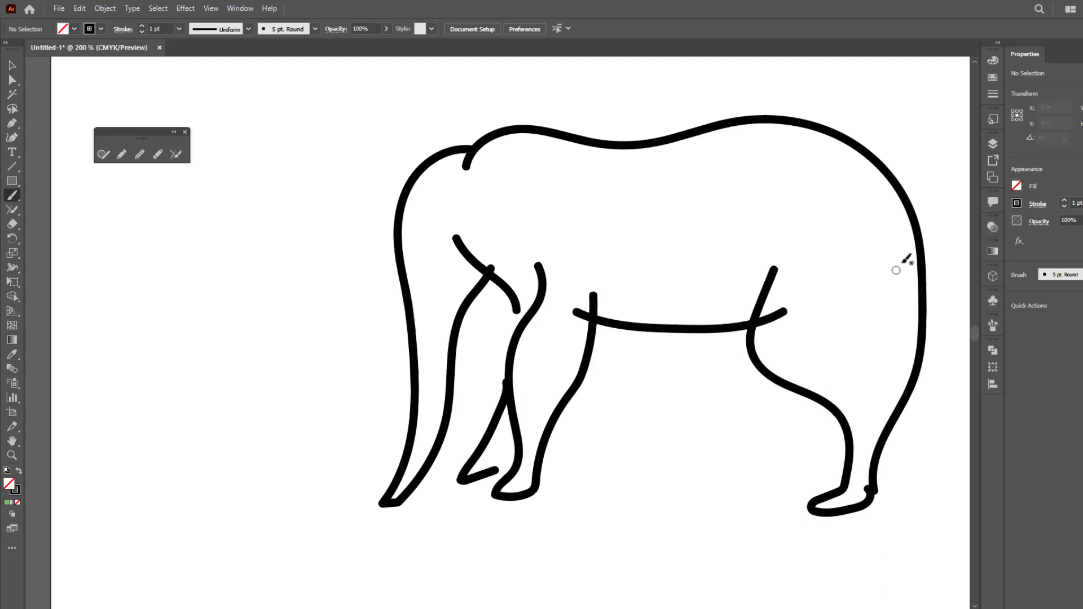
Paint a short tail at the elephant's rear and two curved tusk lines projecting forward from the head across the trunk.
{"action": "left_click_drag", "start_coordinate": [922, 232], "coordinate": [965, 301]}
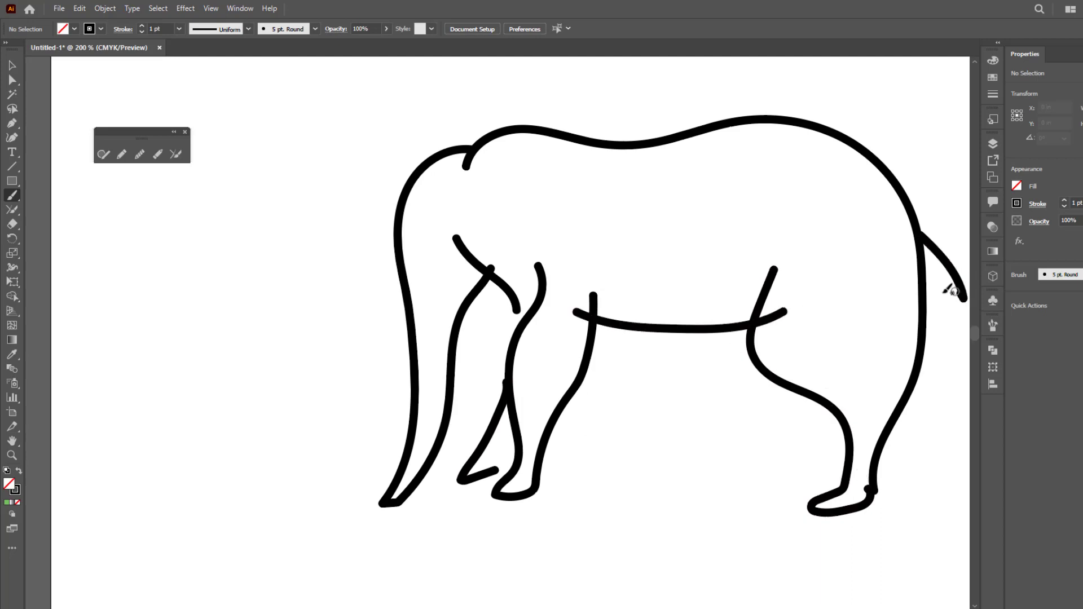
{"action": "mouse_move", "coordinate": [436, 255]}
{"action": "left_mouse_down"}
{"action": "mouse_move", "coordinate": [421, 279]}
{"action": "mouse_move", "coordinate": [335, 319]}
{"action": "mouse_move", "coordinate": [292, 320]}
{"action": "left_mouse_up"}
{"action": "left_click_drag", "start_coordinate": [399, 270], "coordinate": [293, 283]}
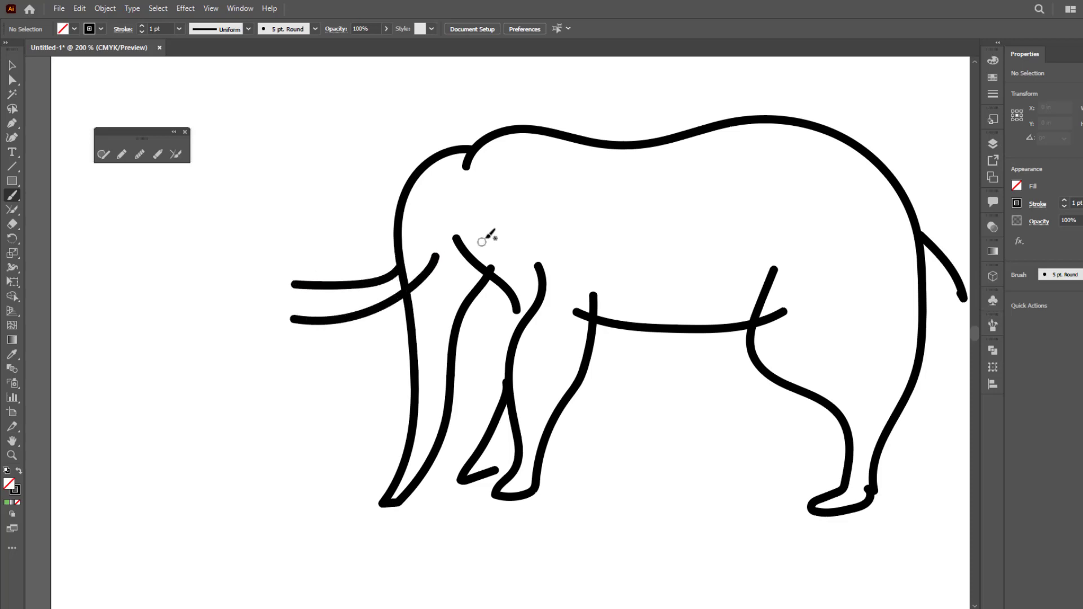
Paint the elephant's eye on the head and a short chest line crossing the jaw line and the top of the near front leg.
{"action": "left_click_drag", "start_coordinate": [461, 204], "coordinate": [480, 202]}
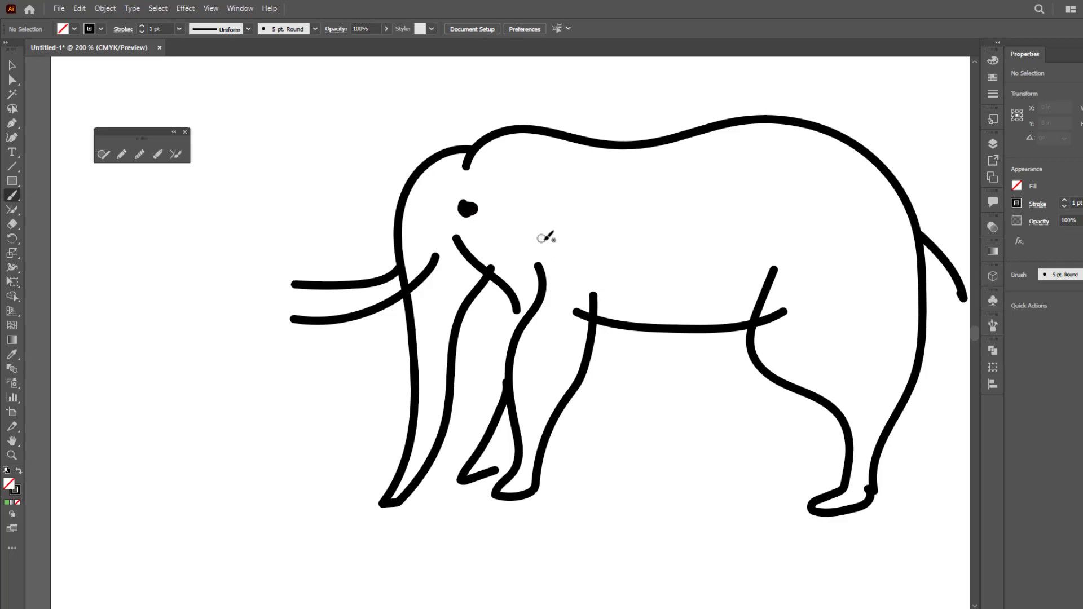
{"action": "left_click_drag", "start_coordinate": [515, 306], "coordinate": [552, 307]}
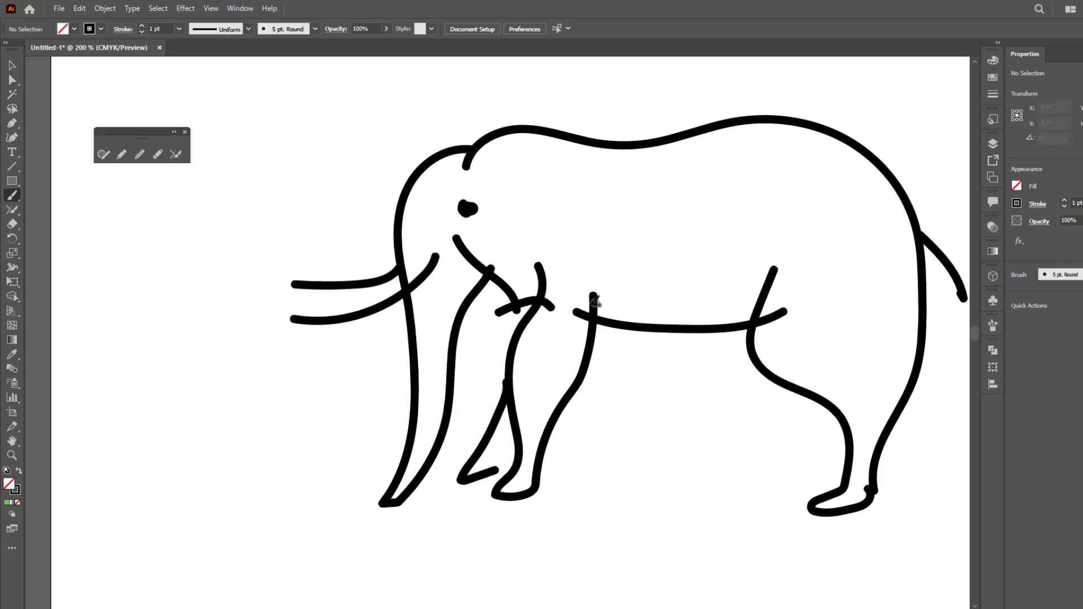
{"action": "key", "text": "v"}
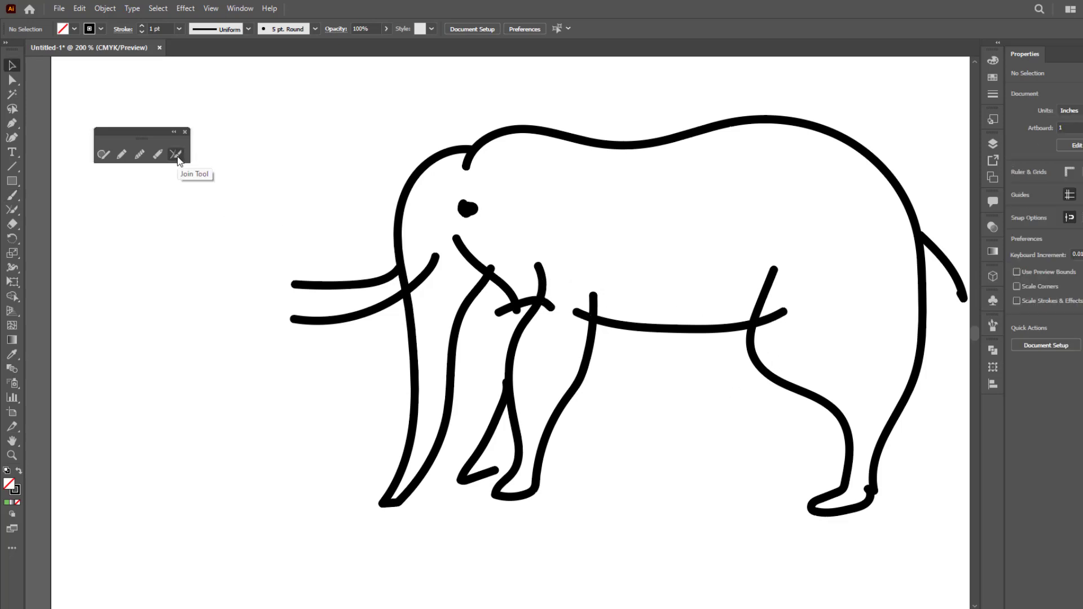
Trim the overlaps with the Join tool where the belly line meets both legs and the chest line meets the near front leg.
{"action": "left_click", "coordinate": [177, 158]}
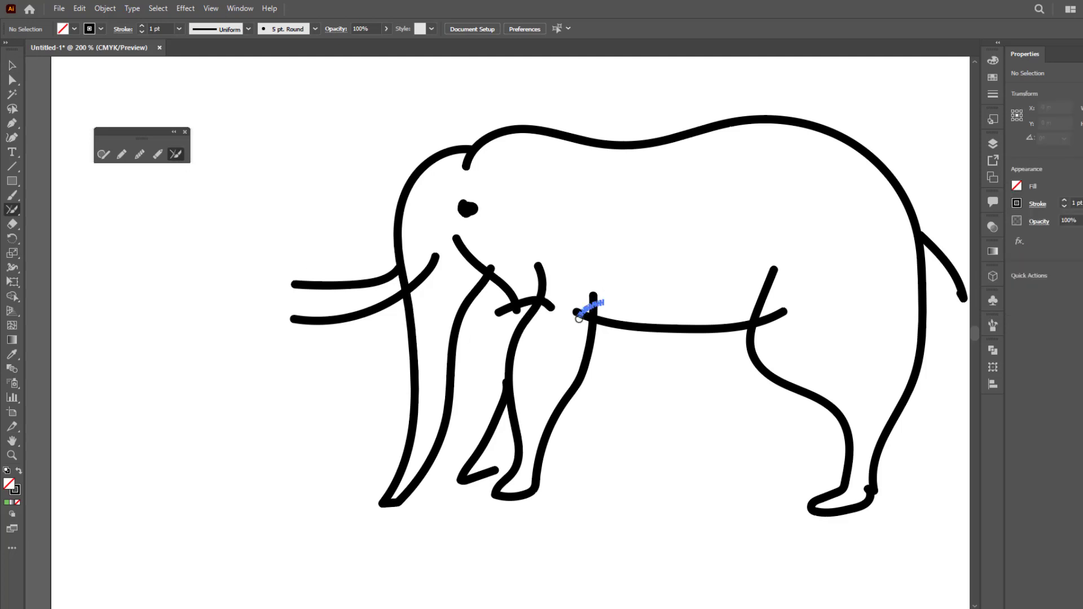
{"action": "left_click_drag", "start_coordinate": [576, 323], "coordinate": [577, 324]}
{"action": "left_click_drag", "start_coordinate": [769, 325], "coordinate": [771, 327]}
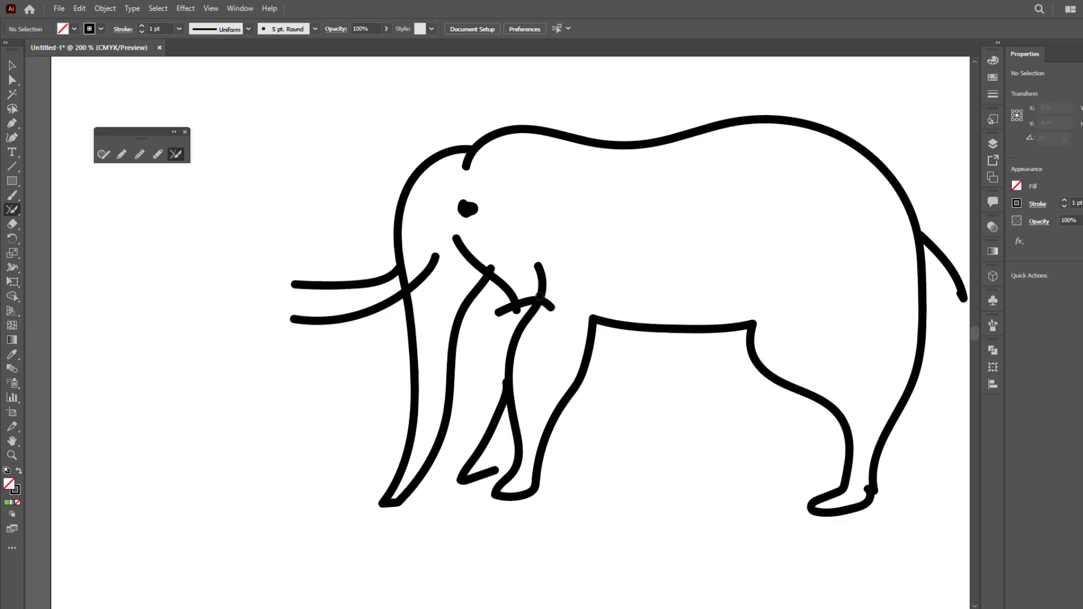
{"action": "left_click_drag", "start_coordinate": [546, 313], "coordinate": [551, 321]}
Try to join the trunk's rear line to the jaw line where they cross, and undo the attempt.
{"action": "mouse_move", "coordinate": [494, 266]}
{"action": "left_mouse_down"}
{"action": "mouse_move", "coordinate": [464, 277]}
{"action": "mouse_move", "coordinate": [500, 238]}
{"action": "mouse_move", "coordinate": [500, 265]}
{"action": "mouse_move", "coordinate": [464, 277]}
{"action": "left_mouse_up"}
{"action": "key", "text": "ctrl+z"}
{"action": "key", "text": "ctrl+z"}
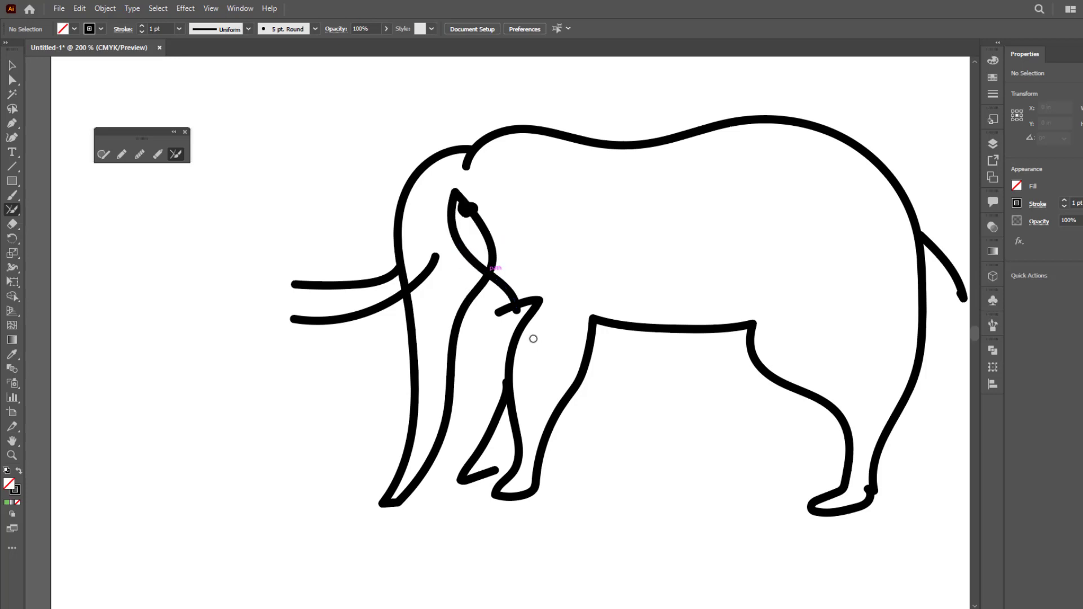
{"action": "key", "text": "ctrl+z"}
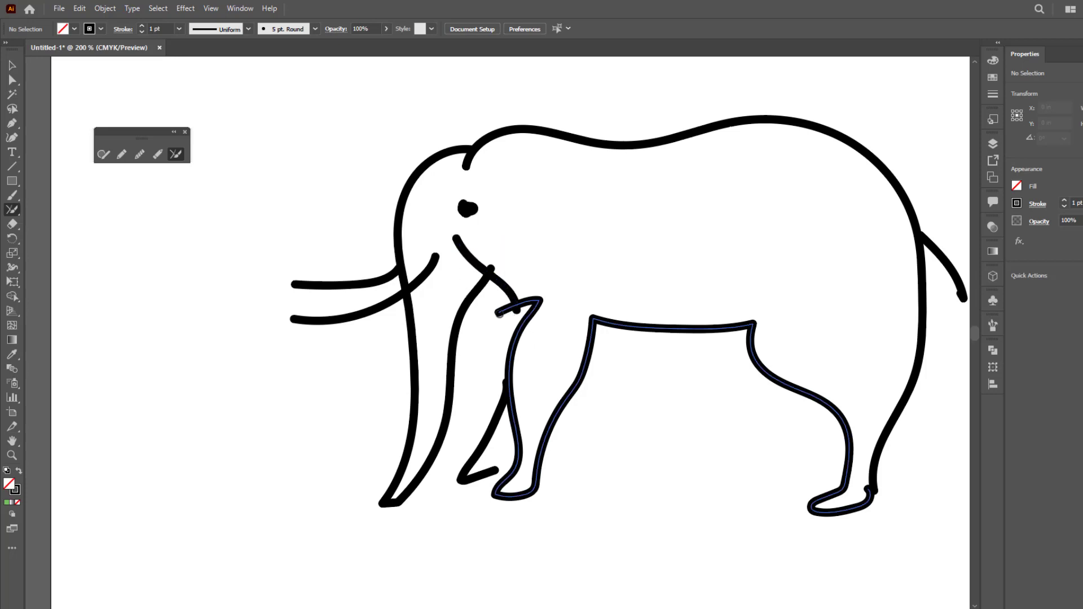
Trim the overhanging ends where the jaw line crosses the chest line with the Join tool.
{"action": "left_click_drag", "start_coordinate": [522, 312], "coordinate": [522, 315]}
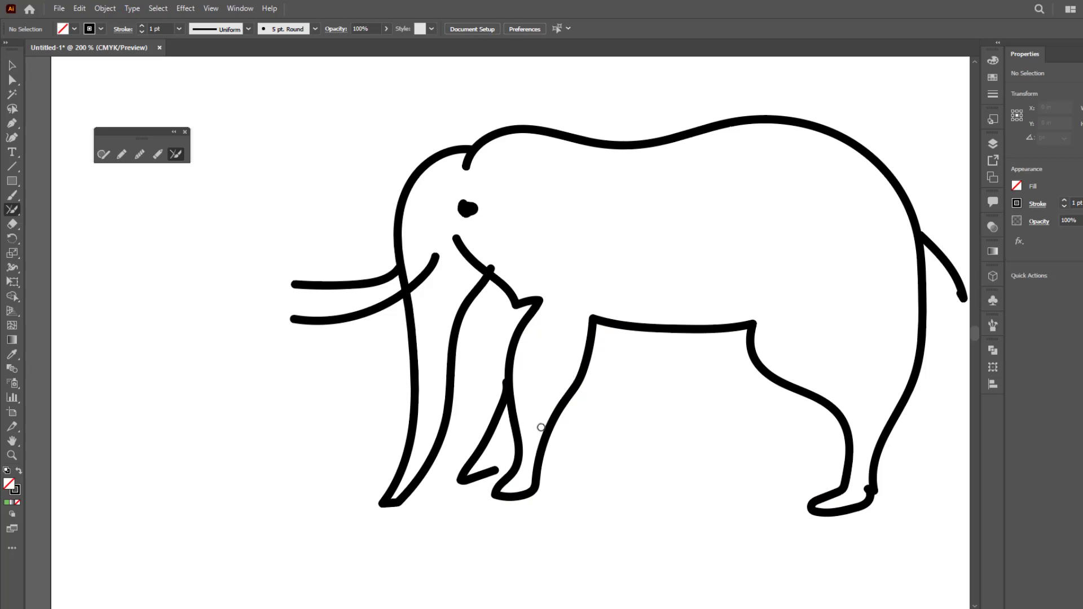
Paint the elephant's ear with the Paintbrush and add short crease lines on the back, the belly and the hind leg.
{"action": "left_click", "coordinate": [12, 195]}
{"action": "mouse_move", "coordinate": [512, 178]}
{"action": "left_mouse_down"}
{"action": "mouse_move", "coordinate": [577, 189]}
{"action": "mouse_move", "coordinate": [540, 287]}
{"action": "mouse_move", "coordinate": [515, 260]}
{"action": "left_mouse_up"}
{"action": "left_click_drag", "start_coordinate": [674, 197], "coordinate": [800, 234]}
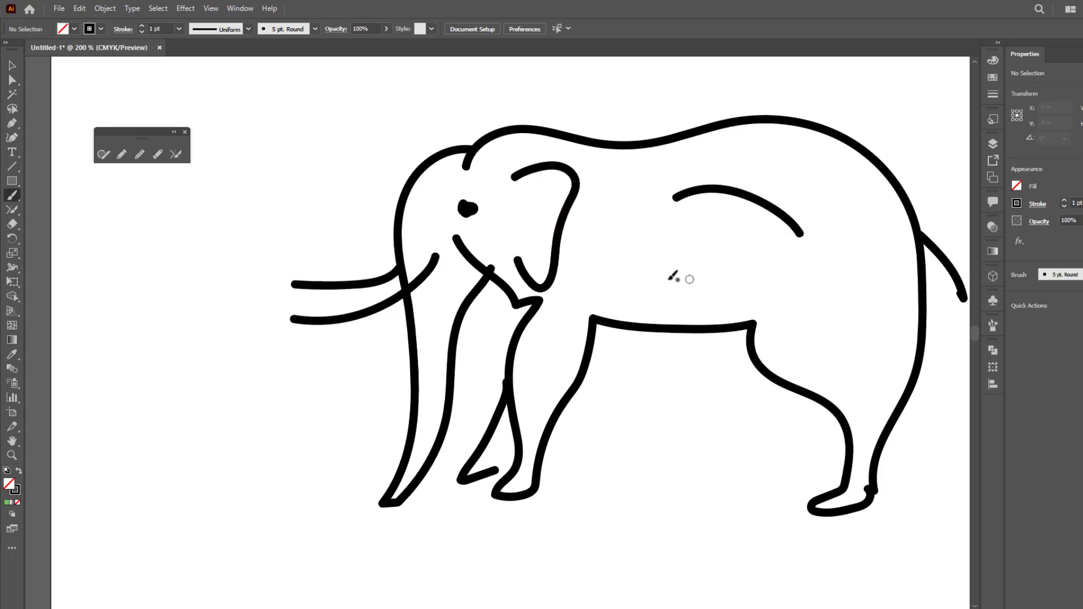
{"action": "left_click_drag", "start_coordinate": [625, 272], "coordinate": [689, 295]}
{"action": "mouse_move", "coordinate": [846, 261]}
{"action": "left_mouse_down"}
{"action": "mouse_move", "coordinate": [856, 363]}
{"action": "mouse_move", "coordinate": [886, 318]}
{"action": "left_mouse_up"}
{"action": "left_click_drag", "start_coordinate": [857, 404], "coordinate": [865, 418]}
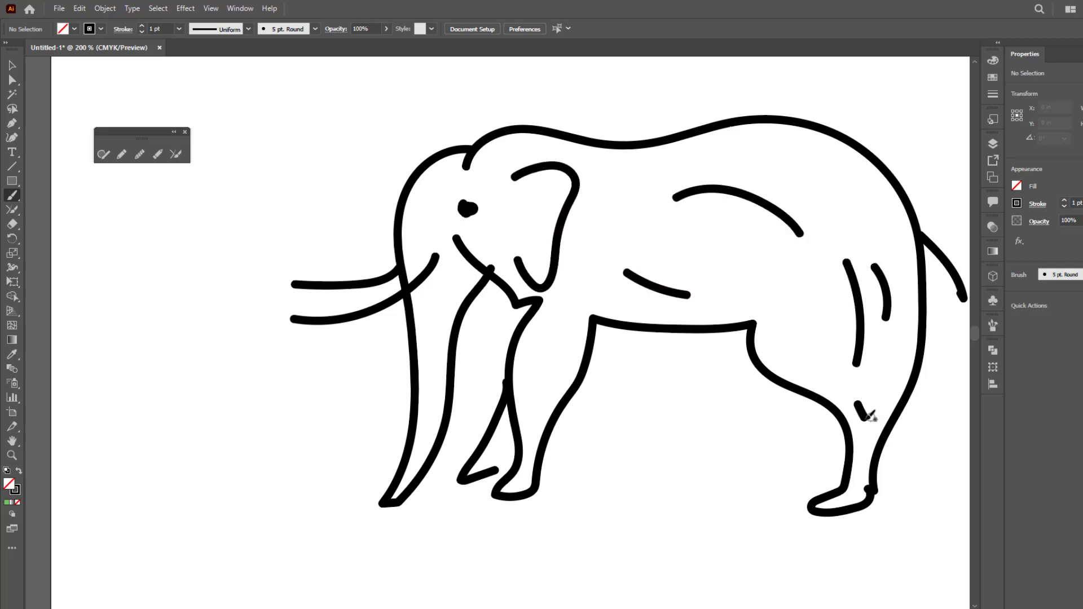
Paint the far hind leg extending forward from the near hind thigh, and switch to the Join tool.
{"action": "mouse_move", "coordinate": [771, 377]}
{"action": "left_mouse_down"}
{"action": "mouse_move", "coordinate": [759, 451]}
{"action": "mouse_move", "coordinate": [696, 505]}
{"action": "mouse_move", "coordinate": [753, 480]}
{"action": "mouse_move", "coordinate": [818, 429]}
{"action": "mouse_move", "coordinate": [827, 408]}
{"action": "left_mouse_up"}
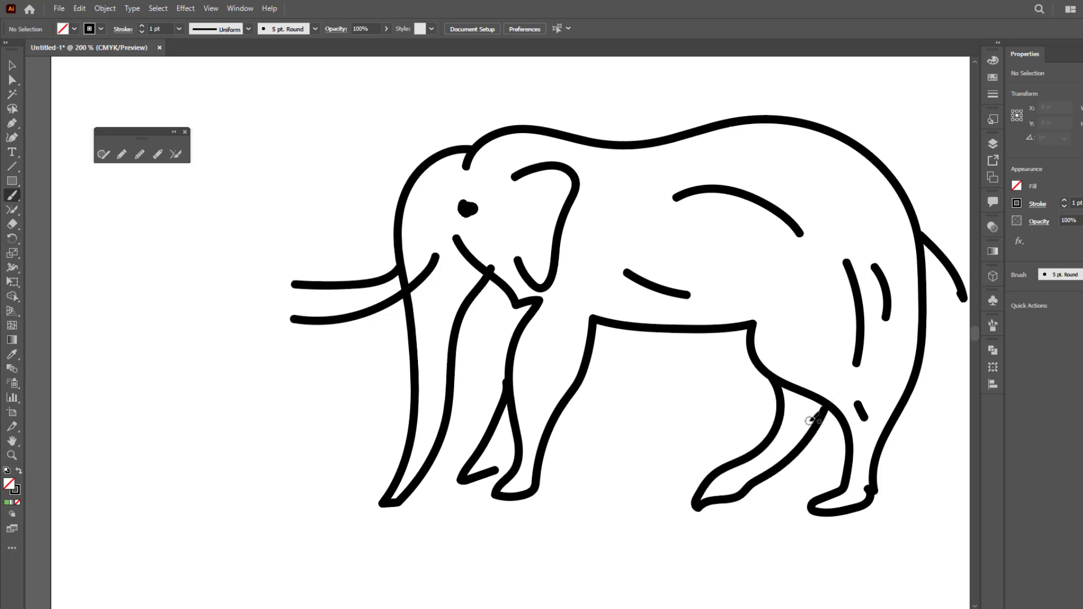
{"action": "left_click", "coordinate": [176, 156]}
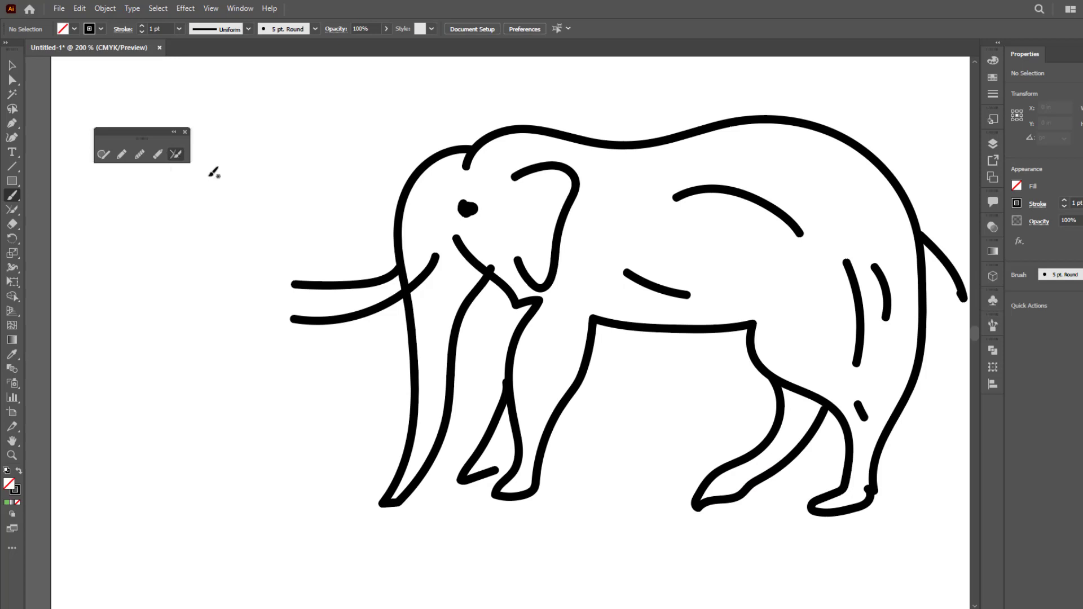